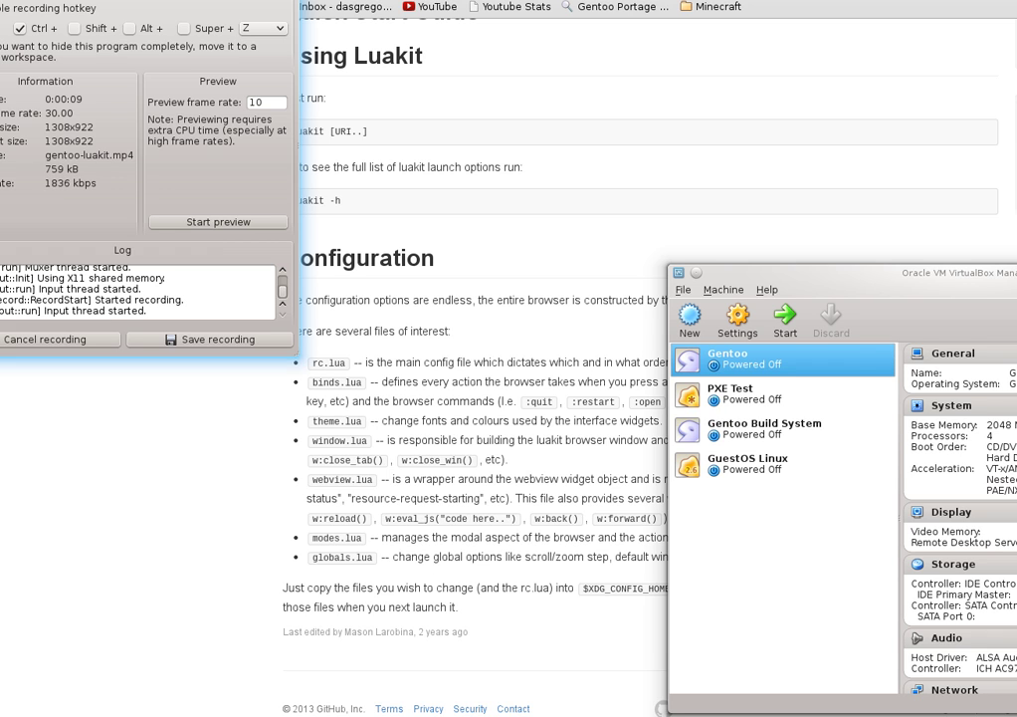
# Return from the Google results for luakit to the luakit GitHub README page
pyautogui.moveTo(203, 2); pyautogui.dragTo(269, 19)
pyautogui.click(153, 140)
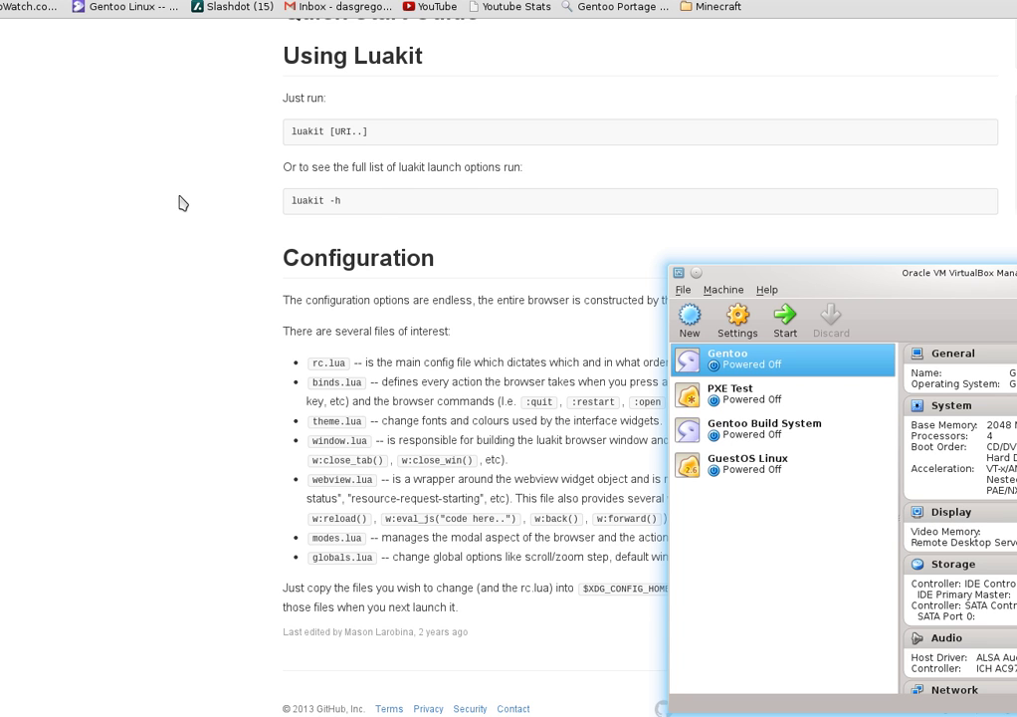
pyautogui.scroll(4, 182, 203)
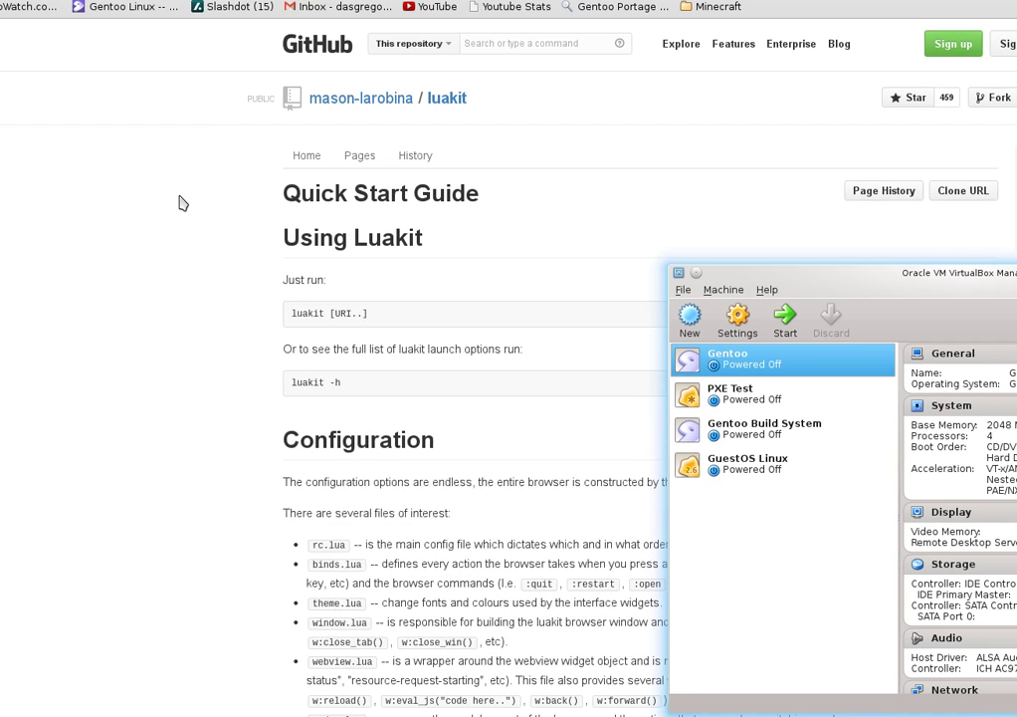
pyautogui.hotkey('alt', 'Tab')
pyautogui.hotkey('alt', 'Left')
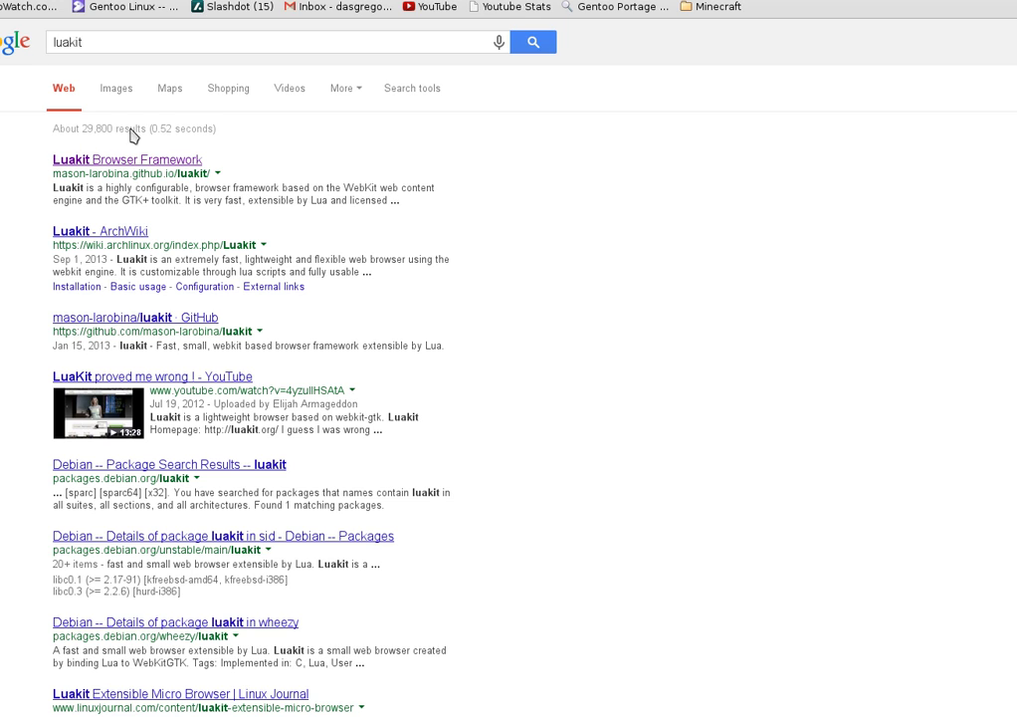
pyautogui.hotkey('alt', 'Right')
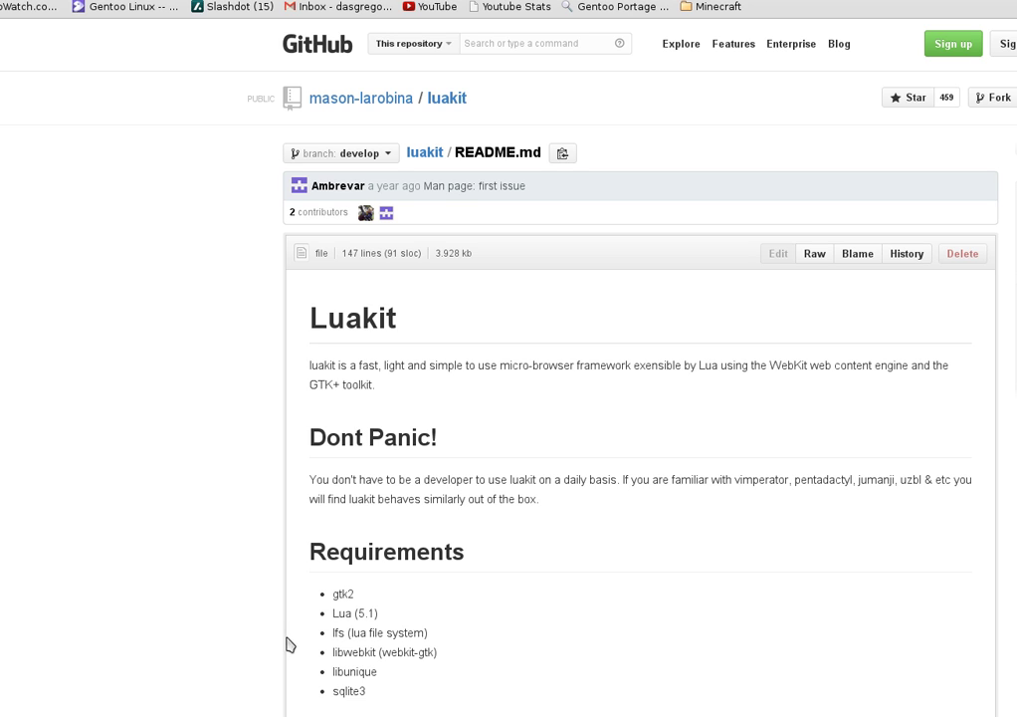
# Scroll through the luakit README's Requirements and Compiling sections
pyautogui.scroll(-3, 262, 565)
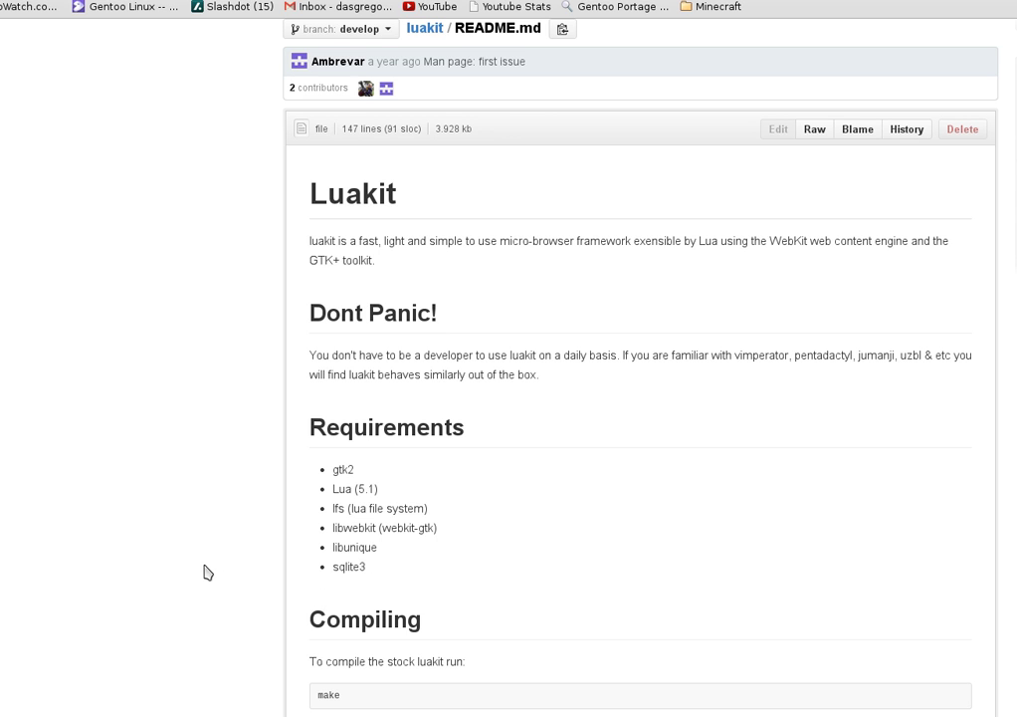
pyautogui.scroll(-5, 203, 572)
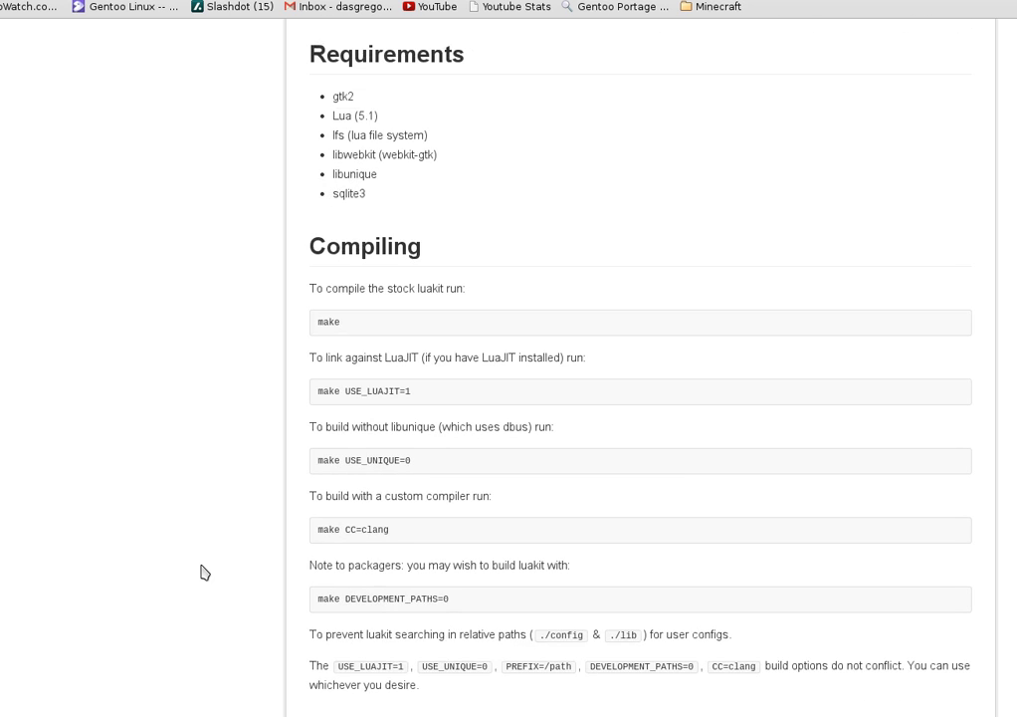
pyautogui.scroll(-1, 204, 572)
pyautogui.scroll(6, 203, 571)
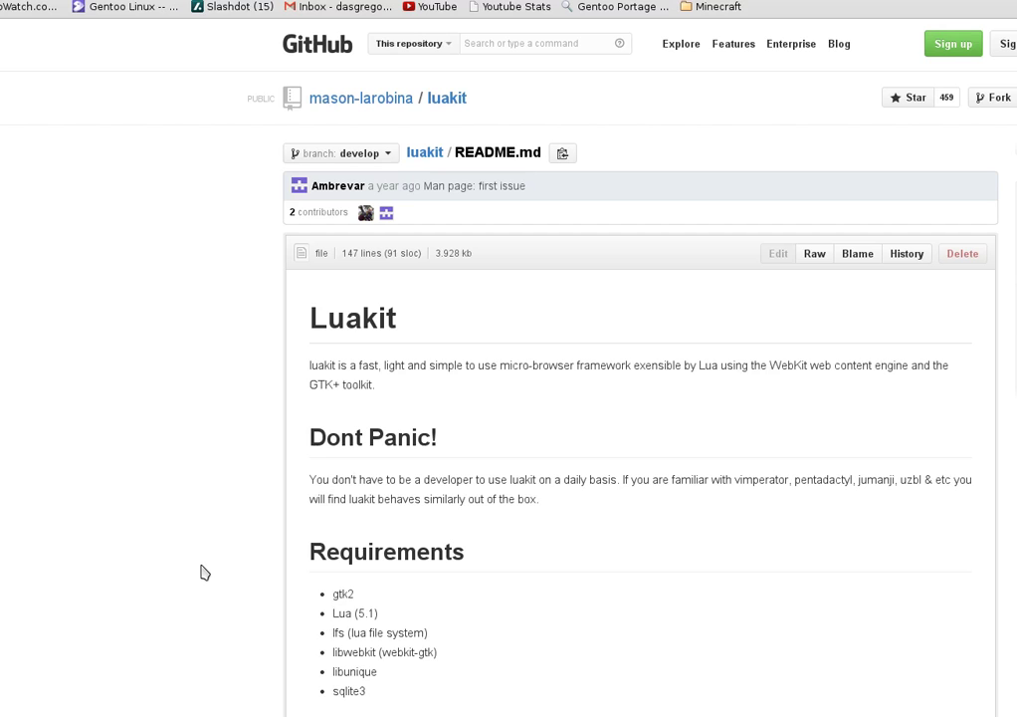
pyautogui.scroll(-3, 203, 571)
pyautogui.scroll(3, 203, 571)
pyautogui.hotkey('alt', 'Left')
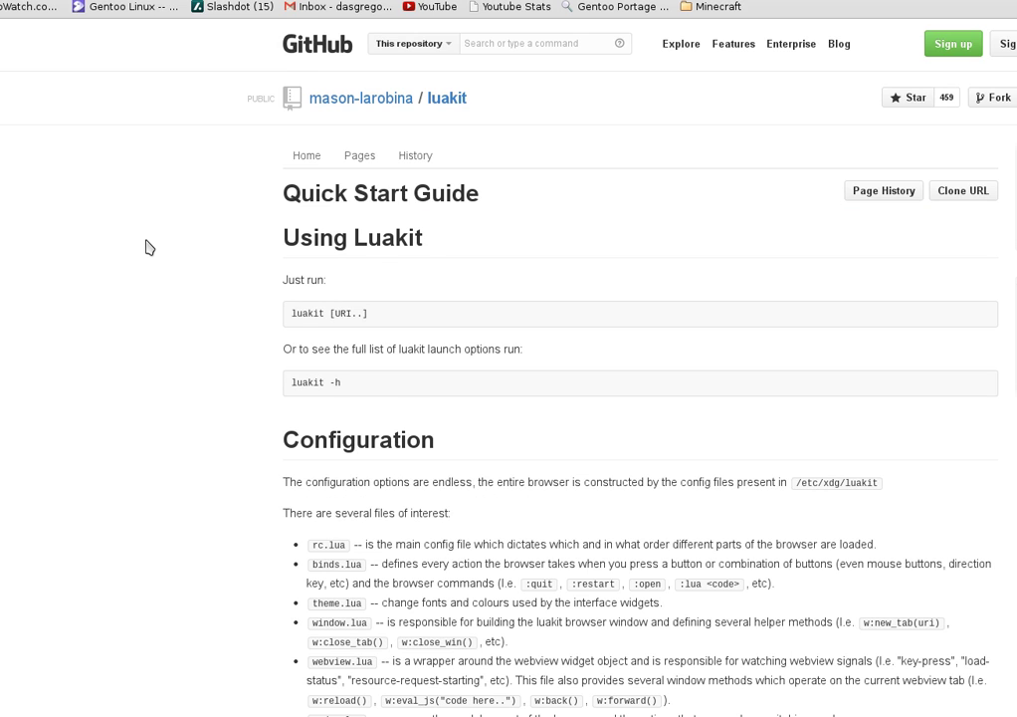
pyautogui.scroll(-2, 149, 247)
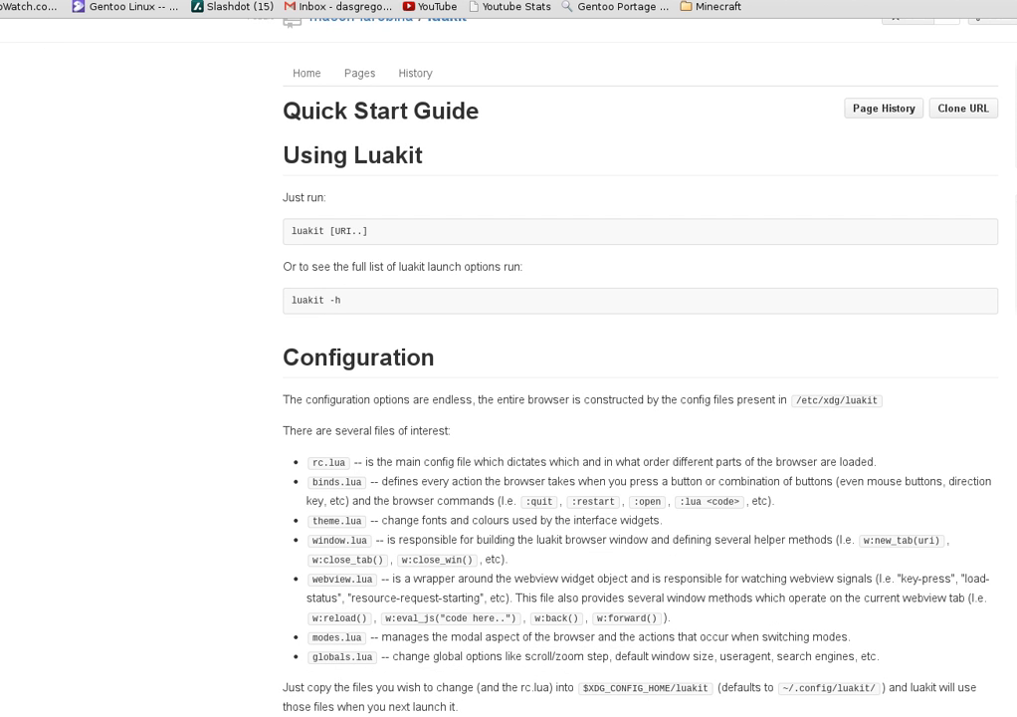
pyautogui.hotkey('alt', 'Left')
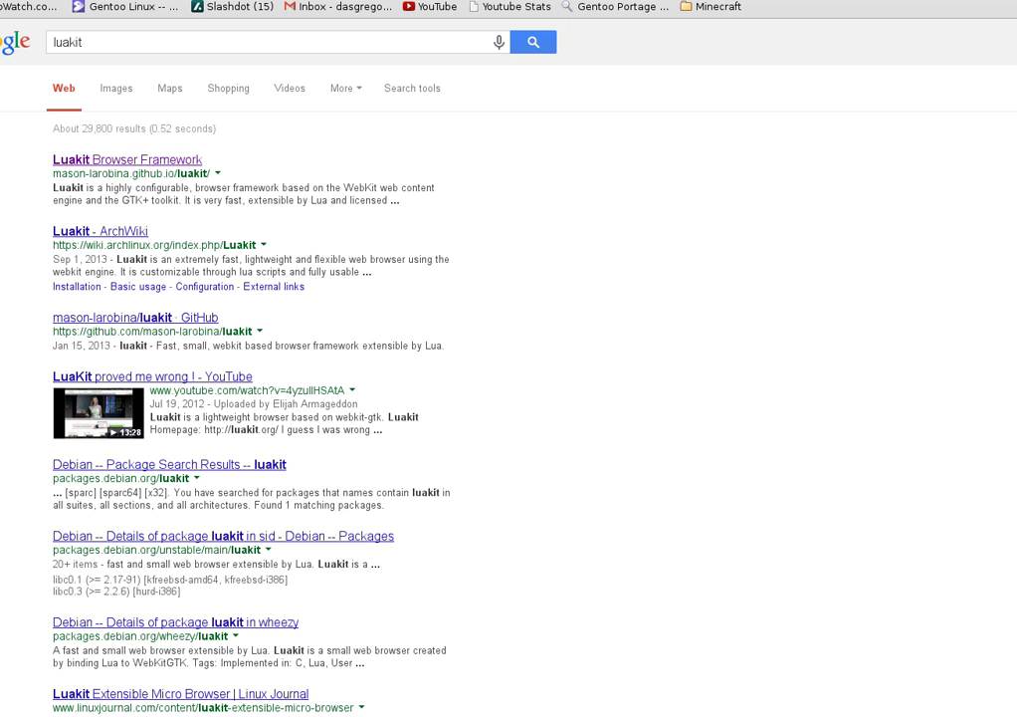
pyautogui.press('L')
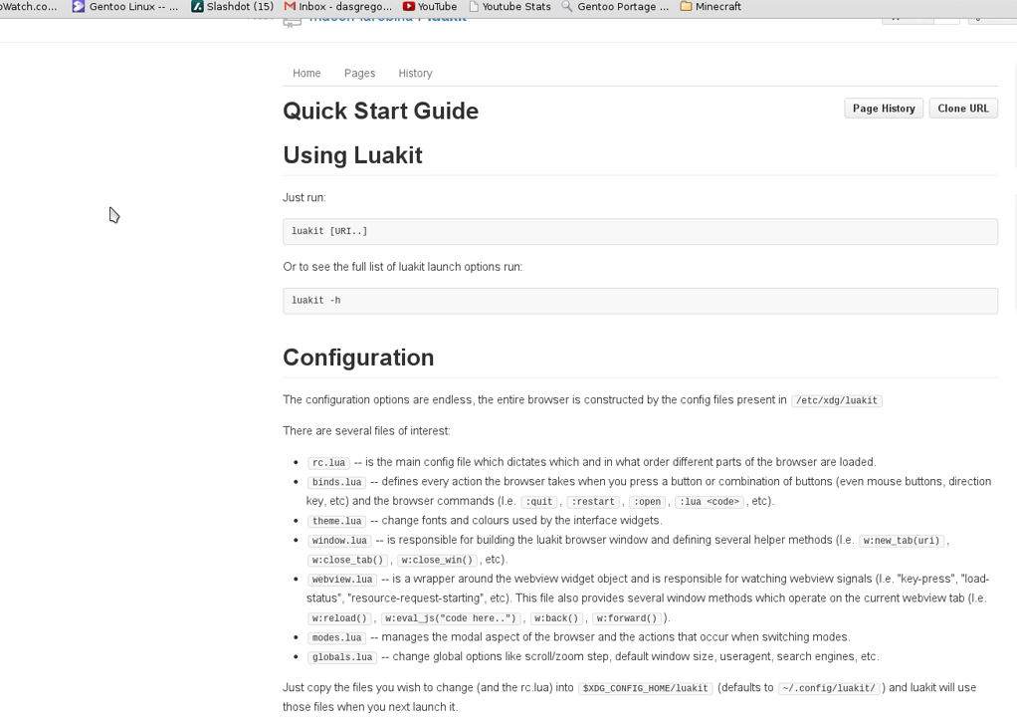
pyautogui.scroll(-2, 78, 220)
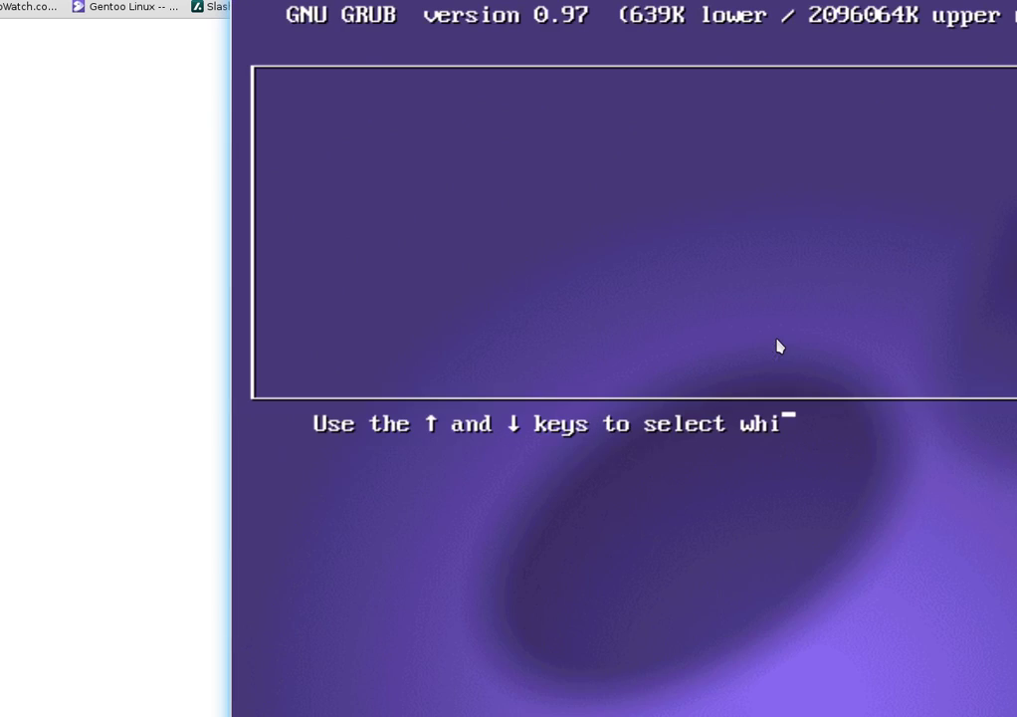
# Boot Gentoo from the GRUB boot menu
pyautogui.press('Return')
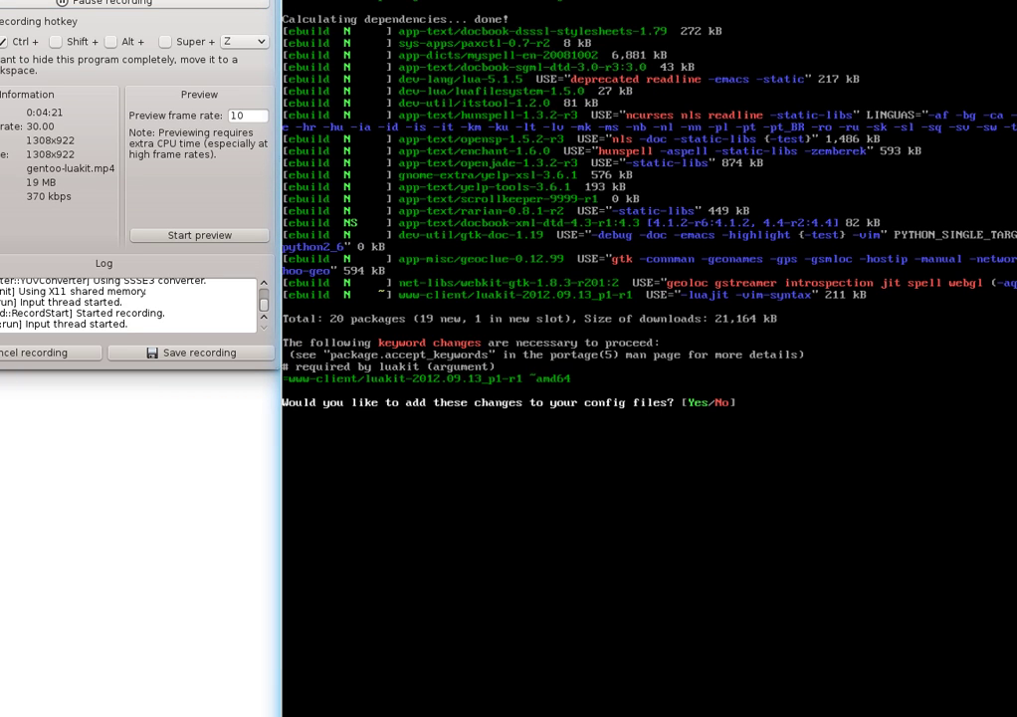
# Accept the keyword changes with y, then use etc-update to replace package.accept_keywords with the update
pyautogui.write('y')
pyautogui.press('Return')
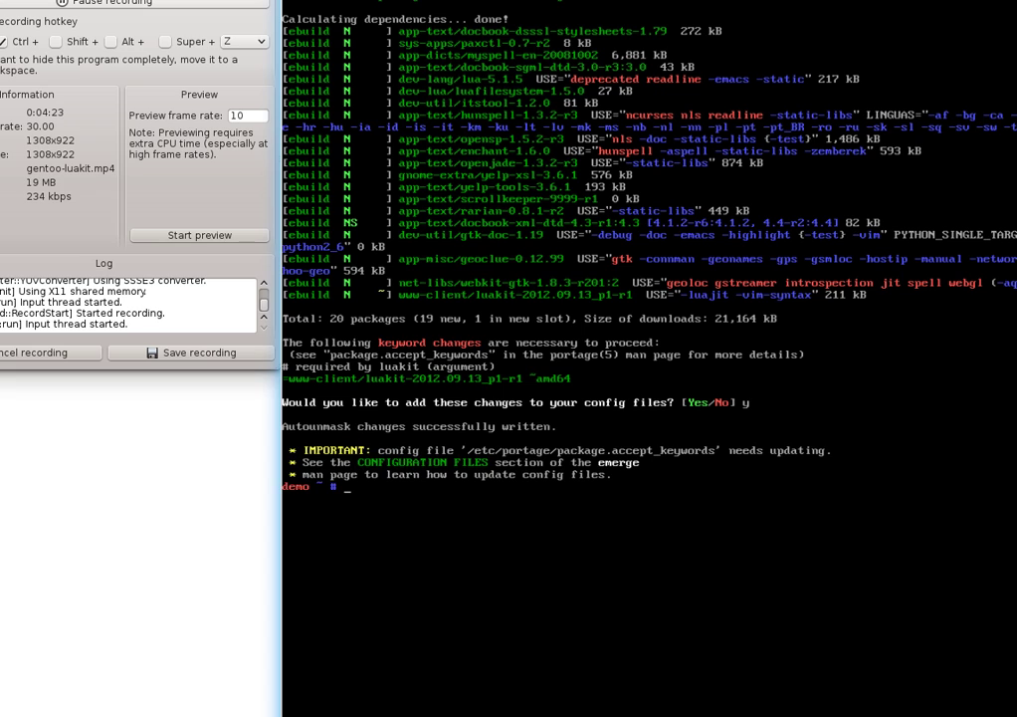
pyautogui.write('etc-update')
pyautogui.press('Return')
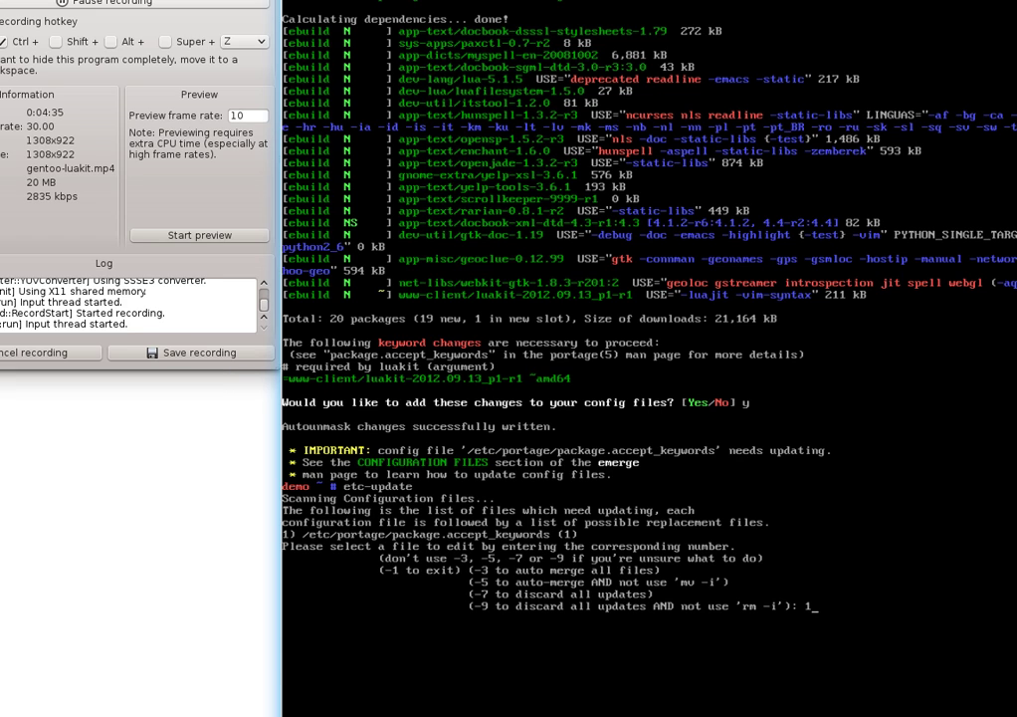
pyautogui.write('1')
pyautogui.press('Return')
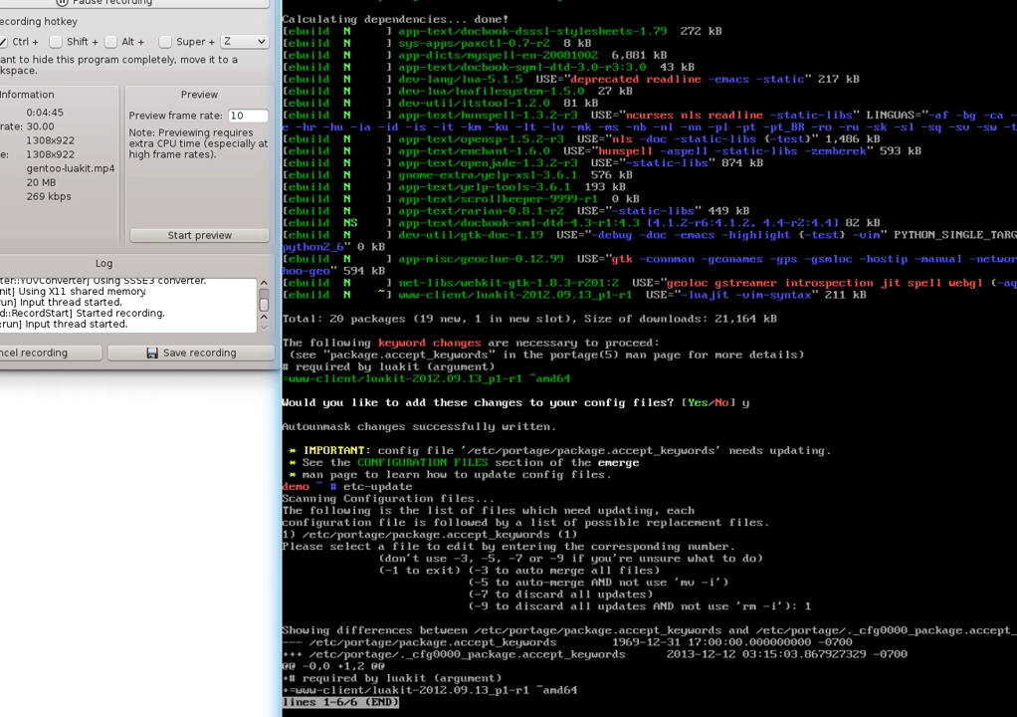
pyautogui.write('q')
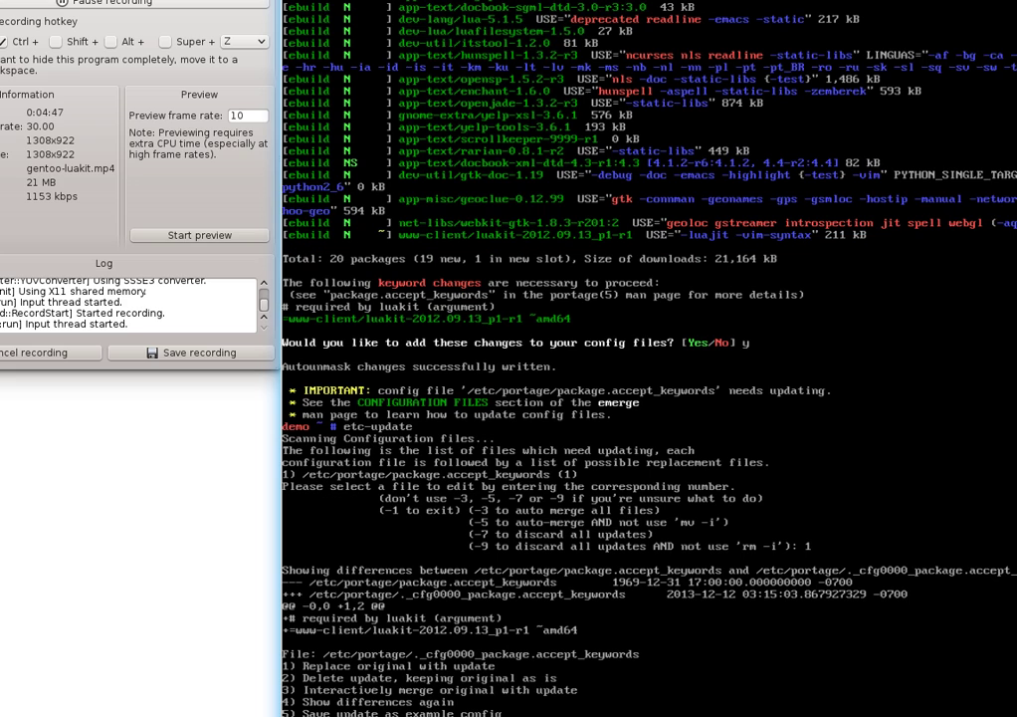
pyautogui.write('1')
pyautogui.press('Return')
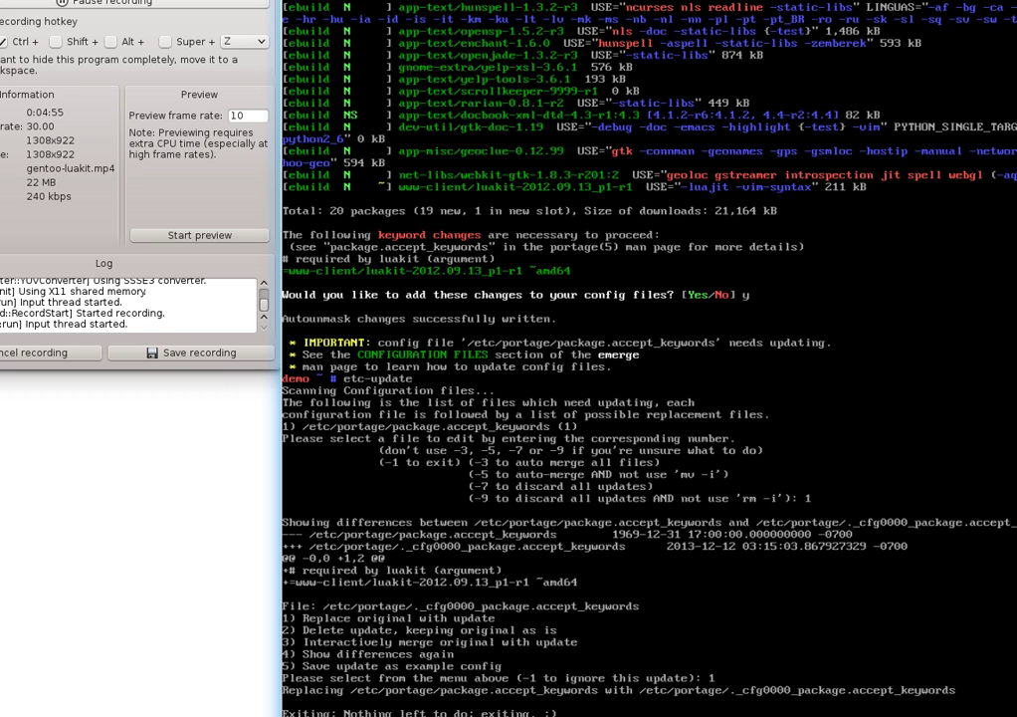
# Rerun 'emerge -av luakit' to list the 20 packages (21,164 kB) to merge
pyautogui.press('Up')
pyautogui.press('Up')
pyautogui.press('Return')
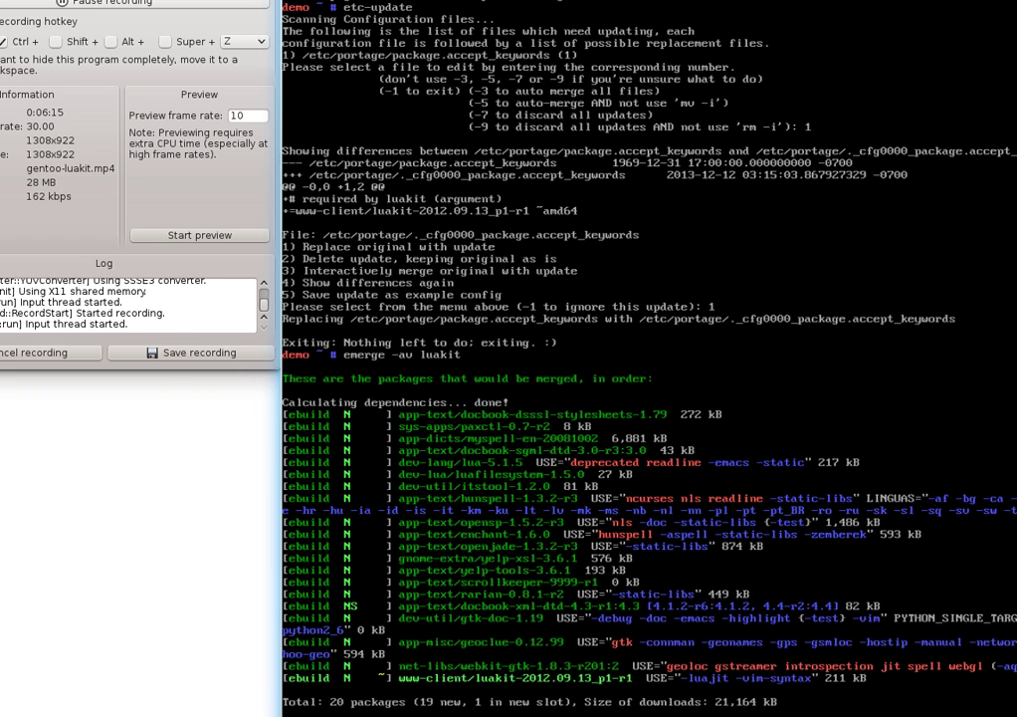
# Approve the 20-package luakit merge with 'yes' and pause the screen recording
pyautogui.write('yes')
pyautogui.press('Return')
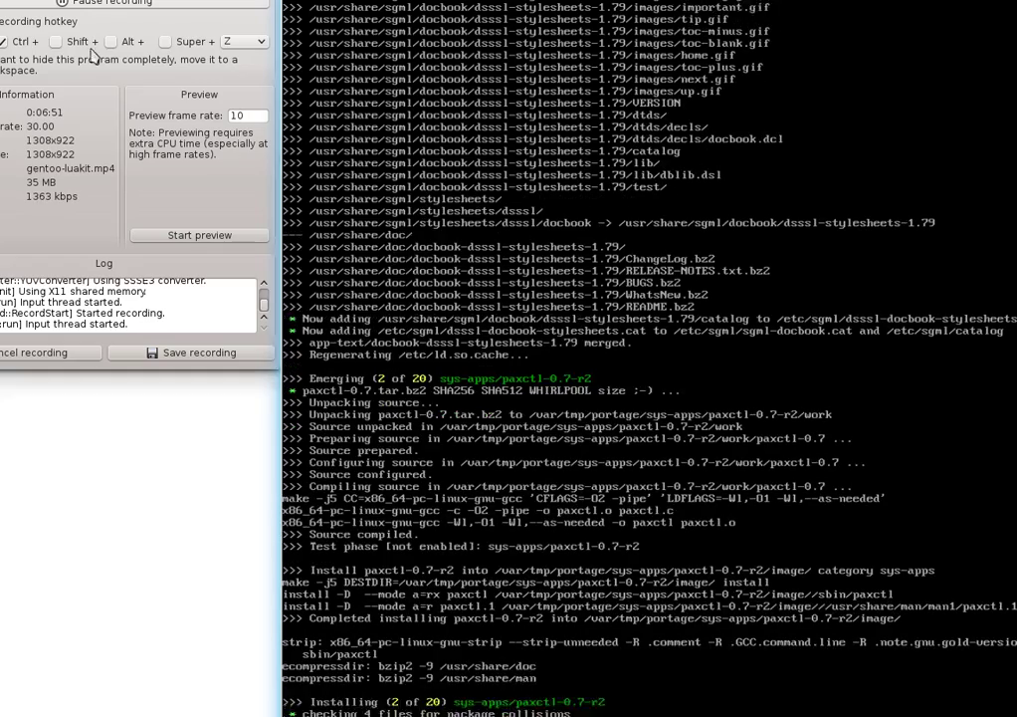
pyautogui.click(128, 4)
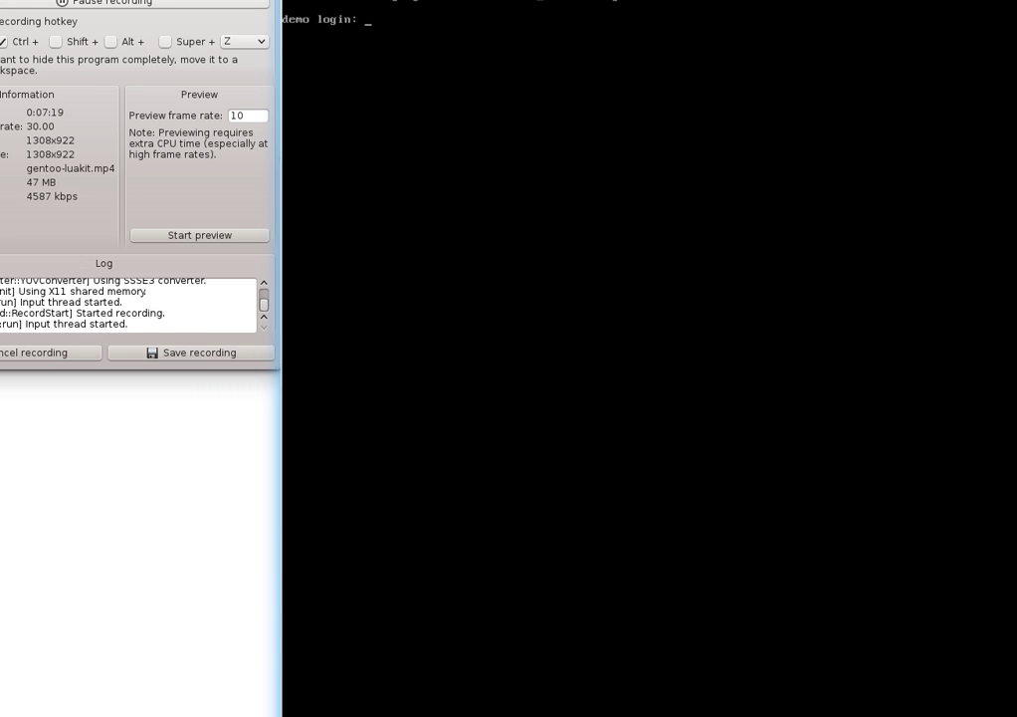
# Log in as root on the second console and type 'eselect profile list'
pyautogui.write('root')
pyautogui.press('Return')
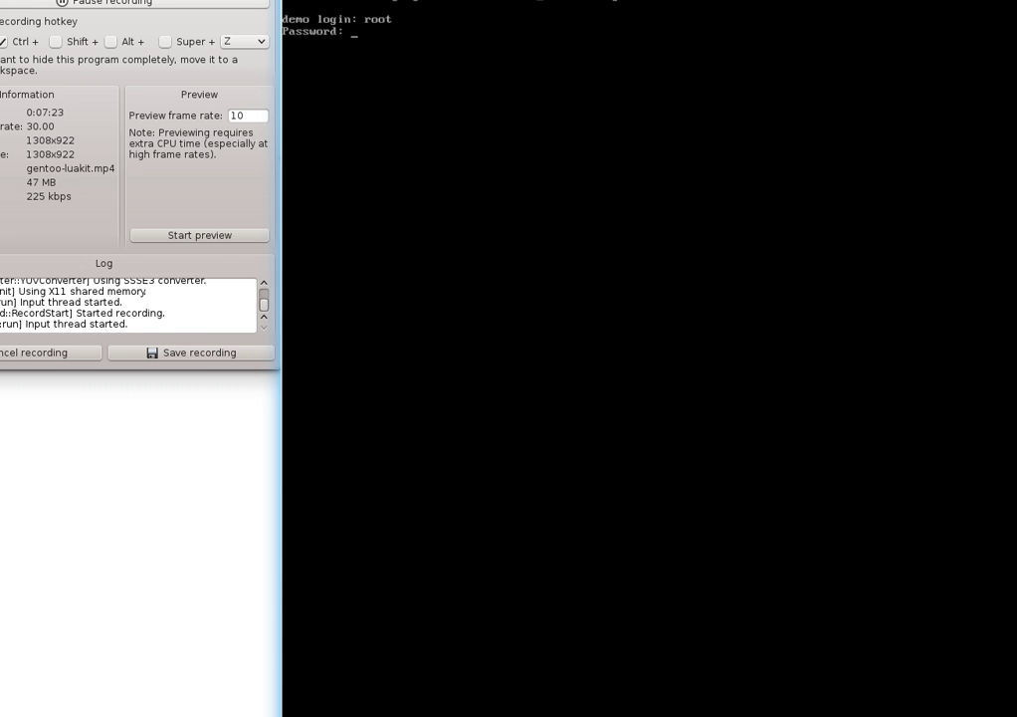
pyautogui.press('Return')
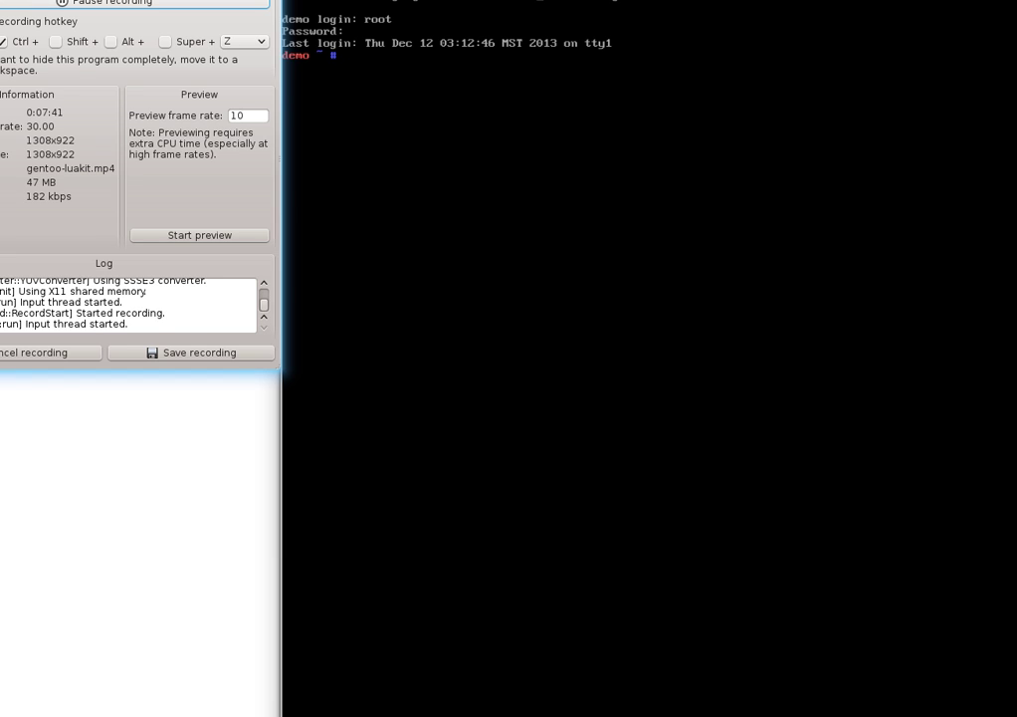
pyautogui.write('es')
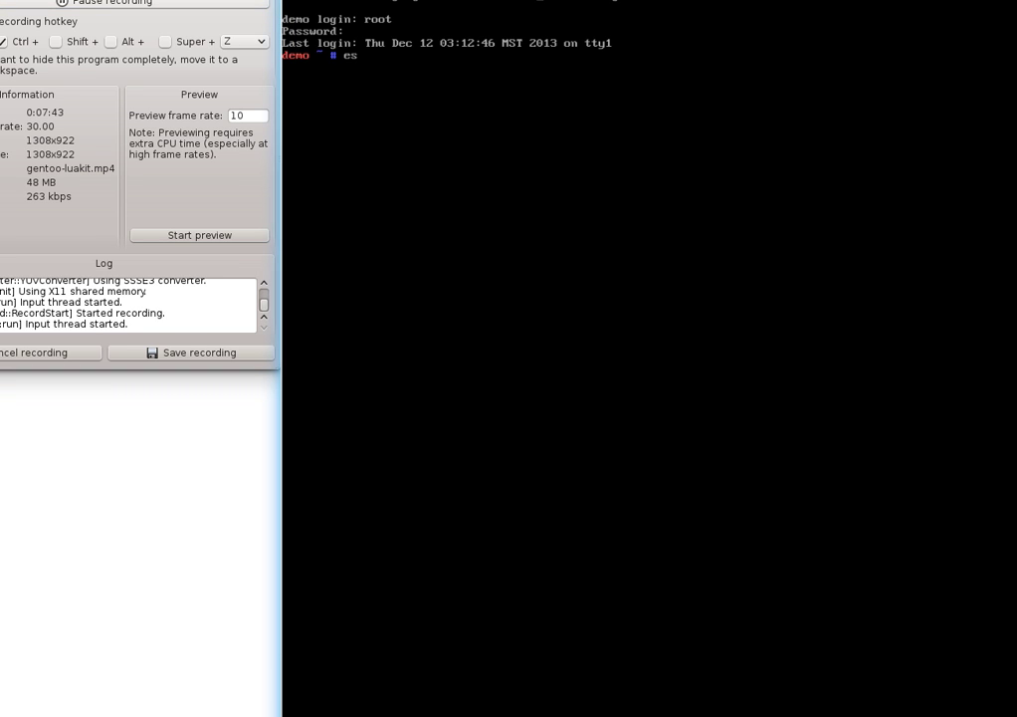
pyautogui.write('elect profile list')
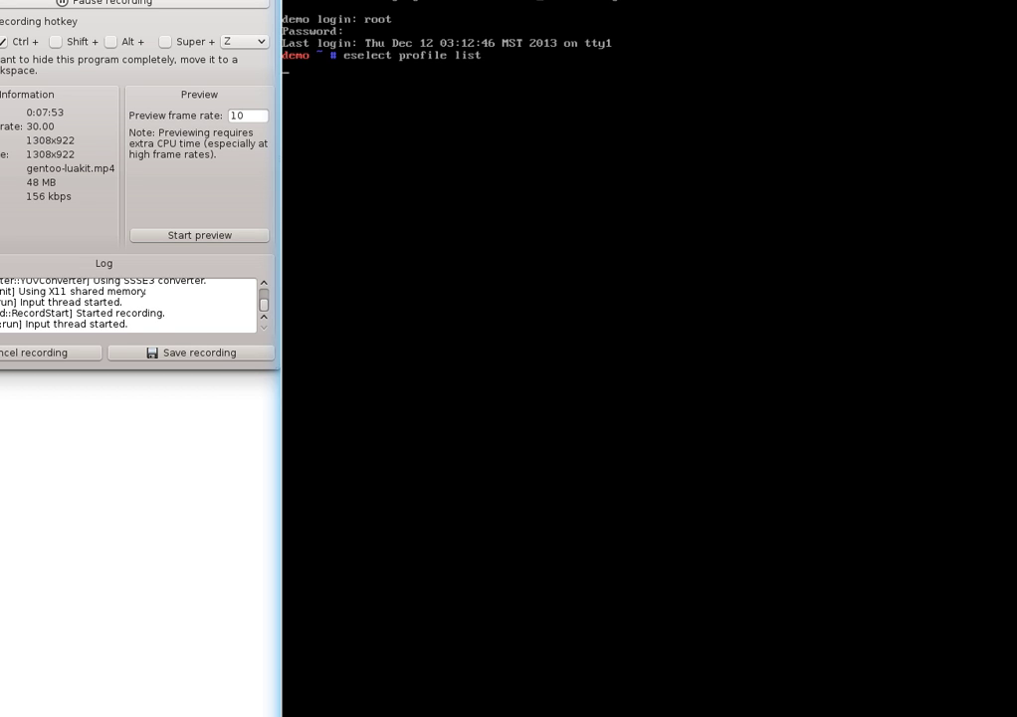
# Run 'eselect profile list' to show the 16 available Gentoo profiles
pyautogui.press('Return')
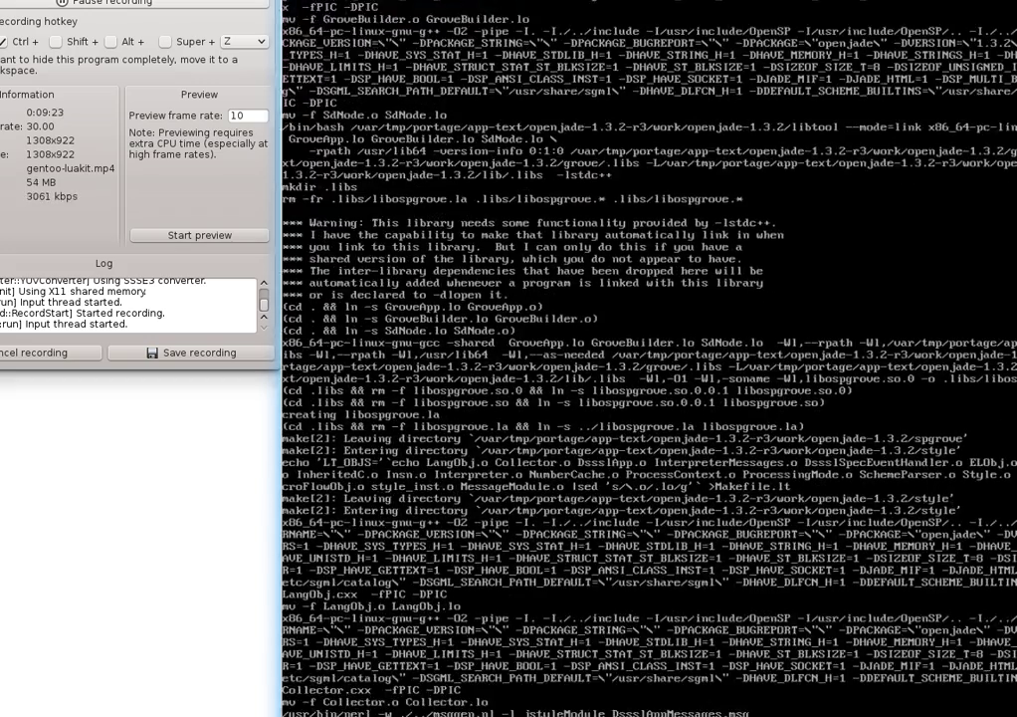
# On the root console (Alt+F2), start typing 'eselect profile set'
pyautogui.hotkey('alt', 'F2')
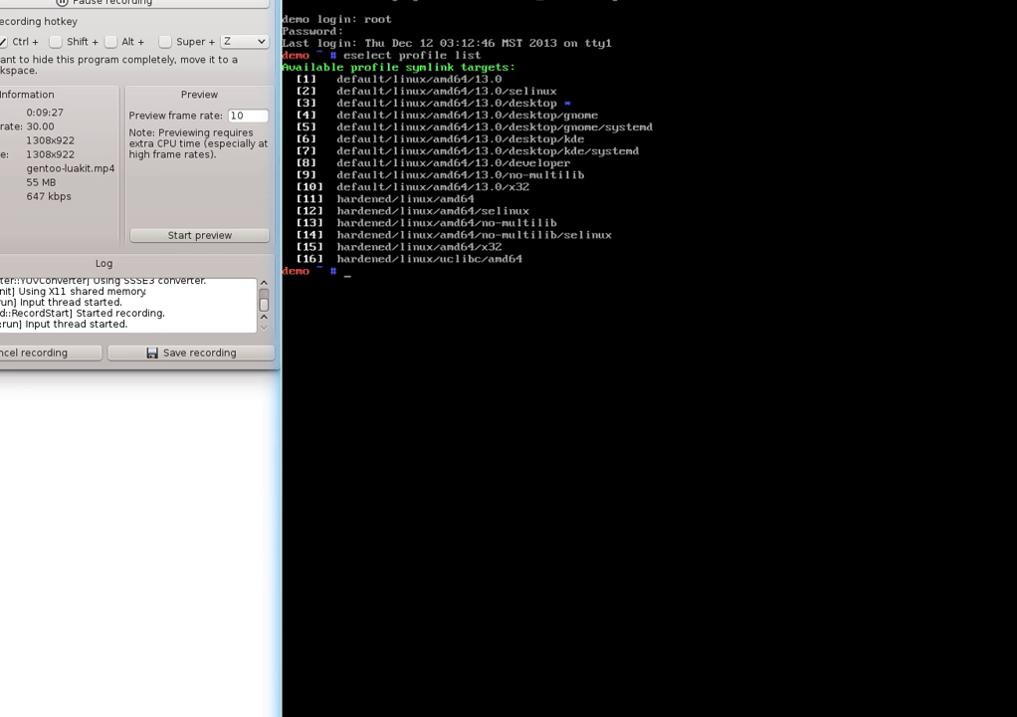
pyautogui.write('eselect profile set')
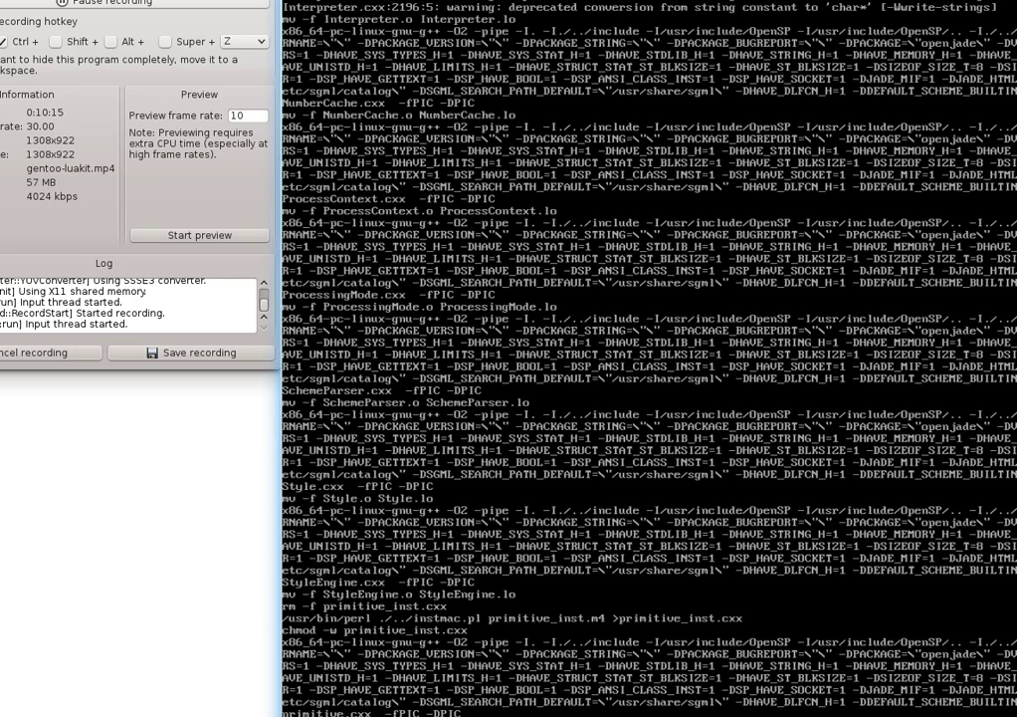
# Resume recording and select 'irc.oftc.net #luakit' in the Gentoo Forums luakit thread
pyautogui.click(99, 5)
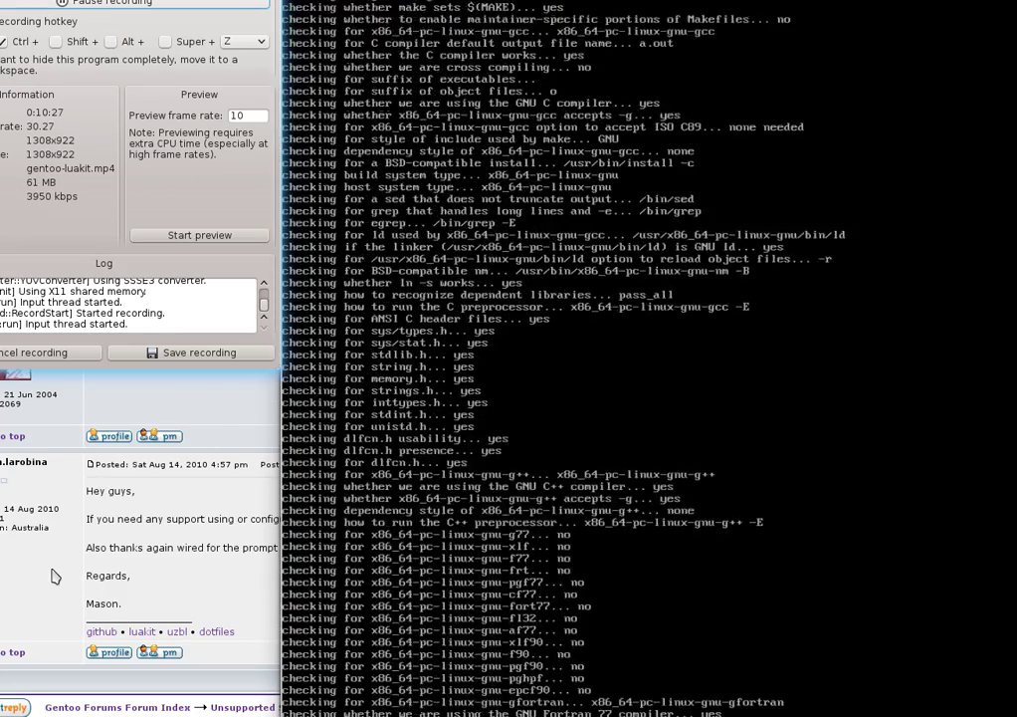
pyautogui.click(54, 576)
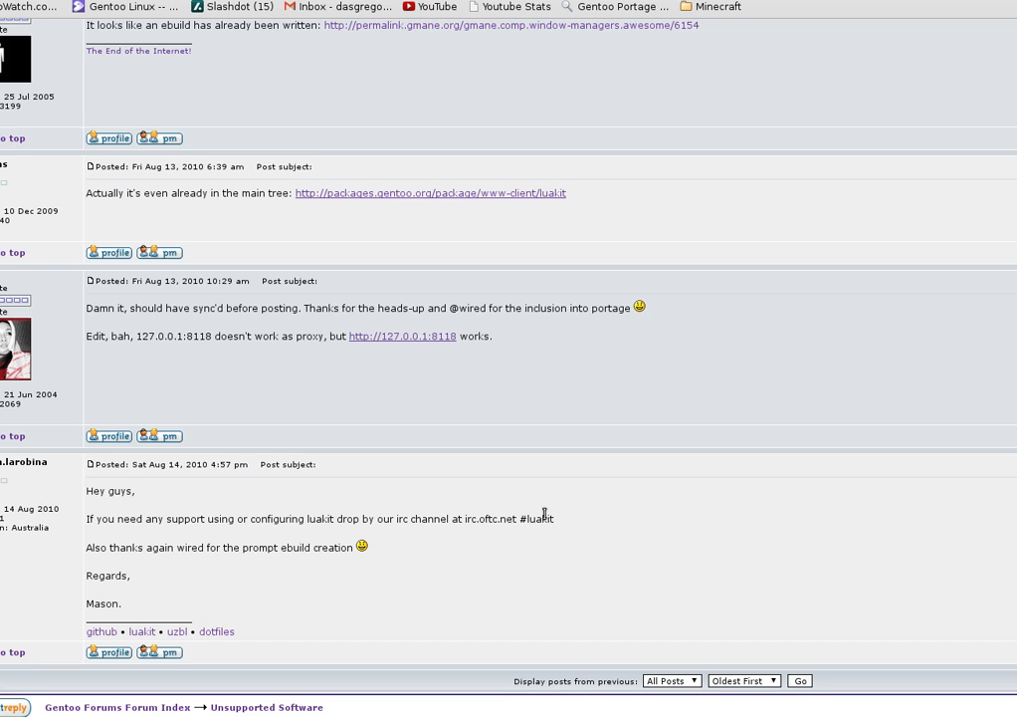
pyautogui.moveTo(558, 525); pyautogui.dragTo(465, 518)
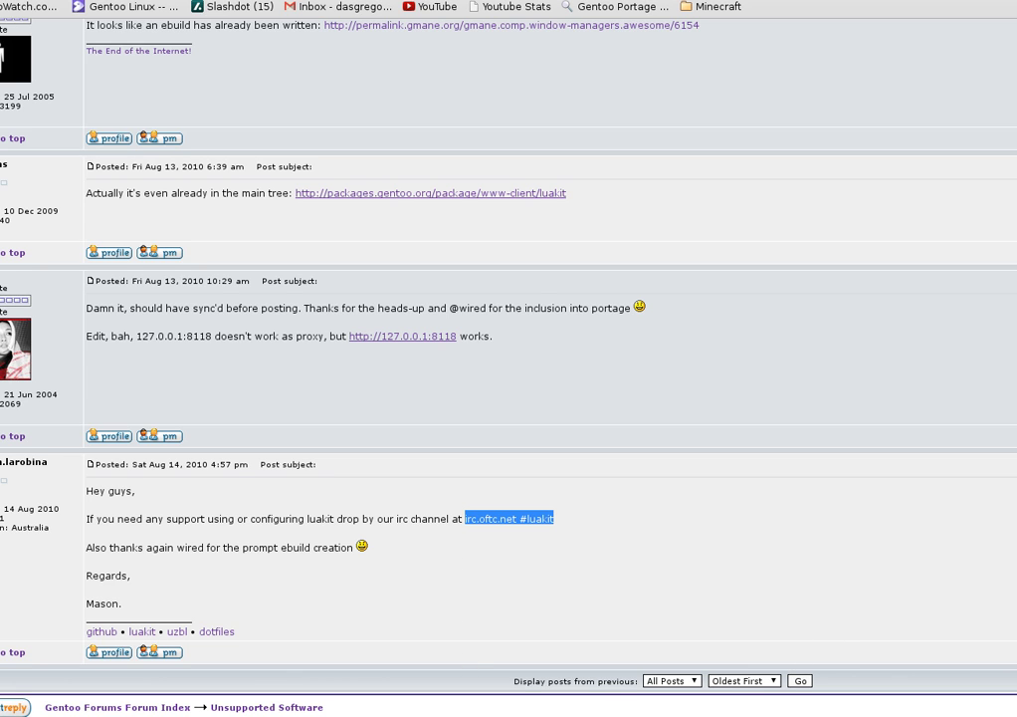
# Raise the Gentoo VM window to watch emerge merge geoclue-0.12.99 and begin webkit-gtk-1.8.3-r201
pyautogui.moveTo(523, 715)
pyautogui.click(692, 716)
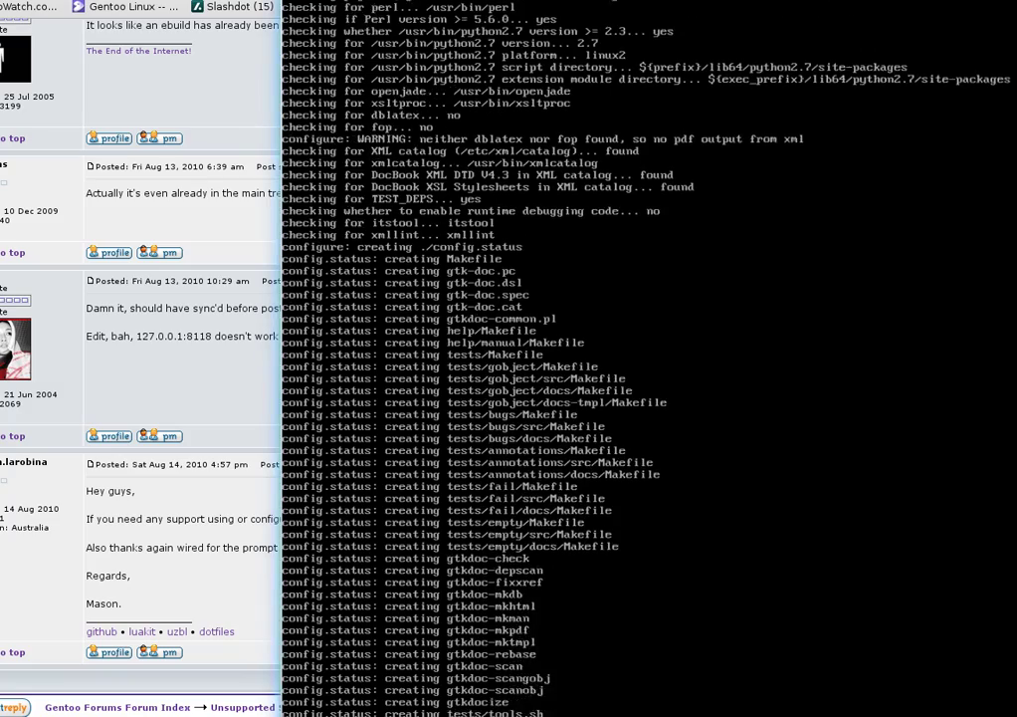
pyautogui.moveTo(903, 716)
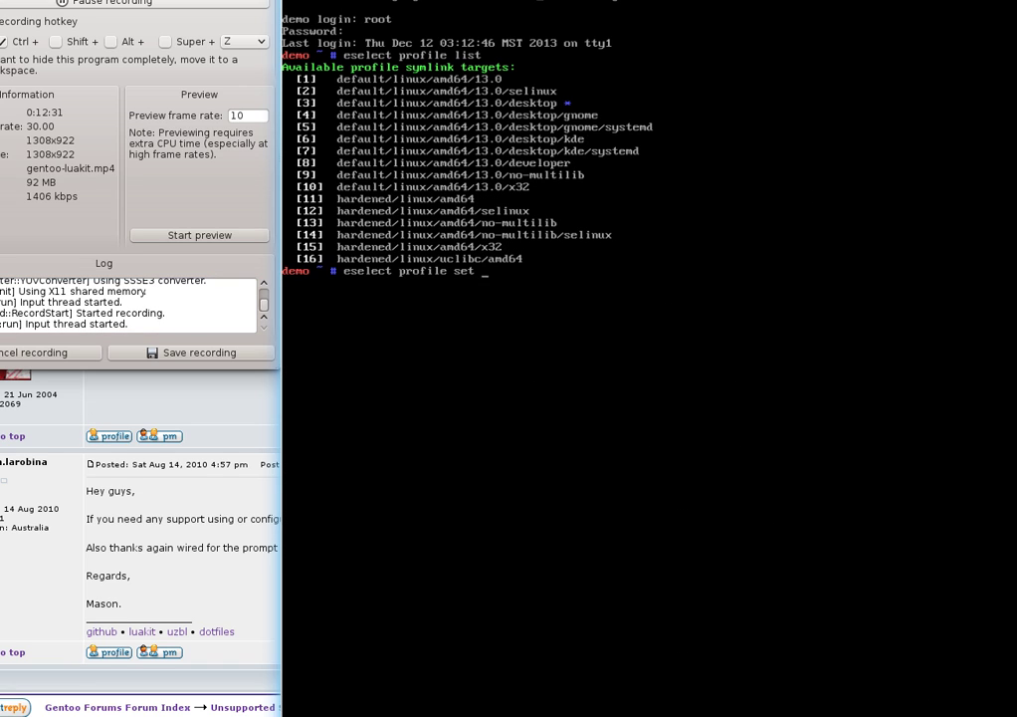
# Clear the unfinished command and search Portage with 'emerge -s luakit'
pyautogui.press('BackSpace')
pyautogui.press('BackSpace')
pyautogui.press('BackSpace')
pyautogui.press('BackSpace')
pyautogui.press('BackSpace')
pyautogui.press('BackSpace')
pyautogui.press('BackSpace')
pyautogui.press('BackSpace')
pyautogui.press('BackSpace')
pyautogui.press('BackSpace')
pyautogui.press('BackSpace')
pyautogui.press('BackSpace')
pyautogui.press('BackSpace')
pyautogui.press('BackSpace')
pyautogui.press('BackSpace')
pyautogui.press('BackSpace')
pyautogui.press('BackSpace')
pyautogui.press('BackSpace')
pyautogui.press('BackSpace')
pyautogui.press('BackSpace')
pyautogui.write('emerge -s')
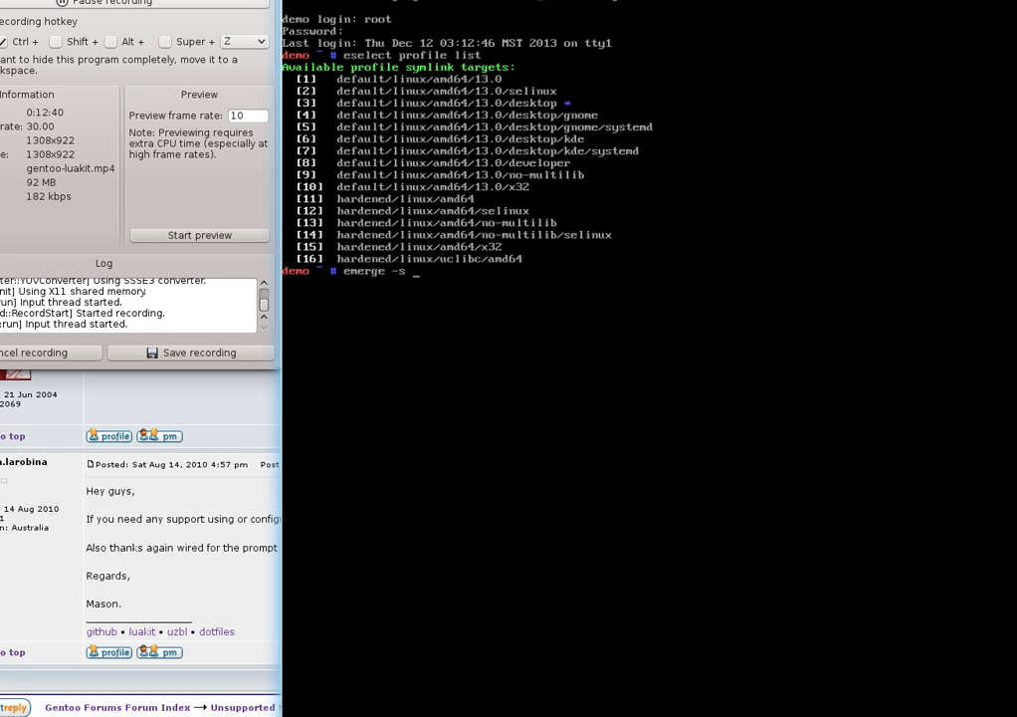
pyautogui.write(' luakit')
pyautogui.press('Return')
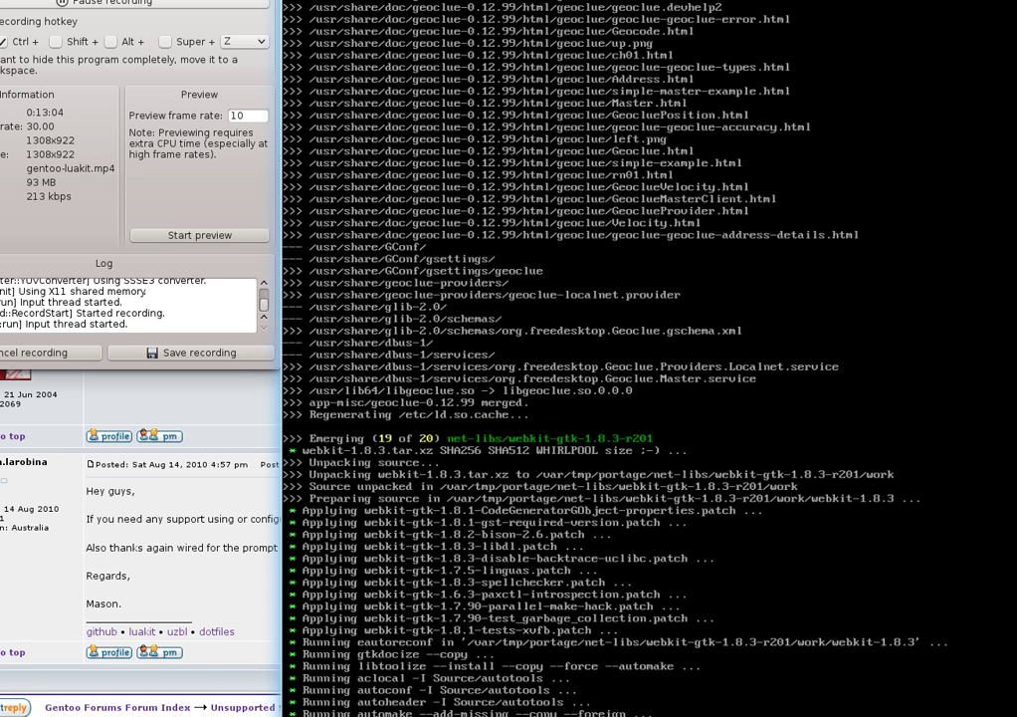
# On the other console, edit the recalled search into 'emerge -s webkit-gtk' and run it
pyautogui.hotkey('alt', 'F2')
pyautogui.press('Up')
pyautogui.press('BackSpace')
pyautogui.press('BackSpace')
pyautogui.press('BackSpace')
pyautogui.press('BackSpace')
pyautogui.press('BackSpace')
pyautogui.press('BackSpace')
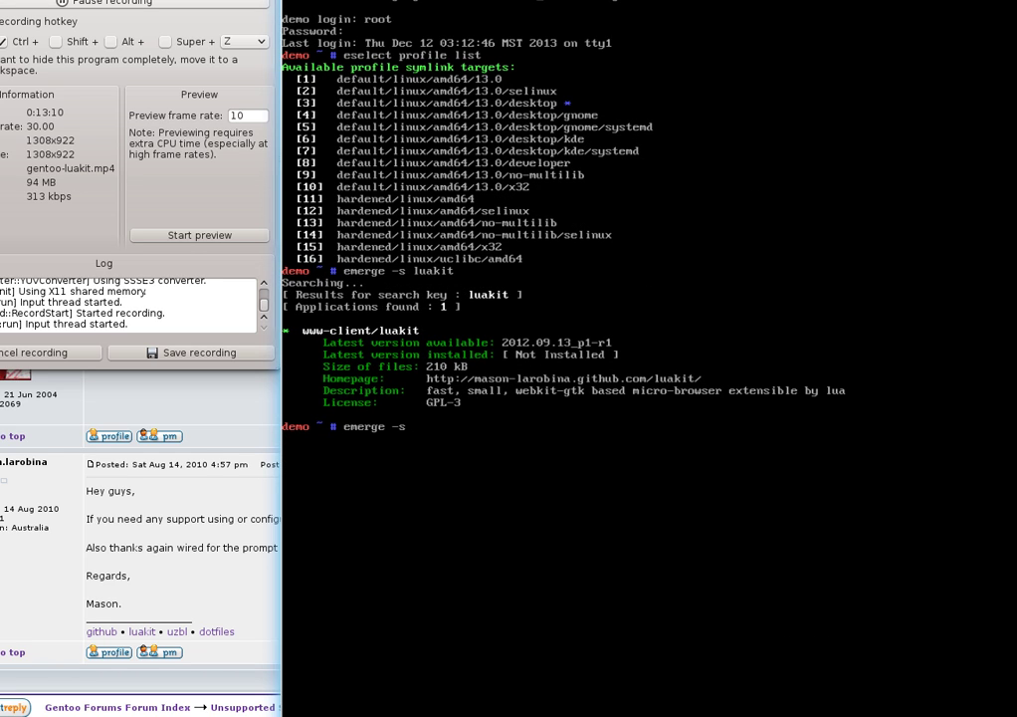
pyautogui.write('webkit-gtk')
pyautogui.press('Return')
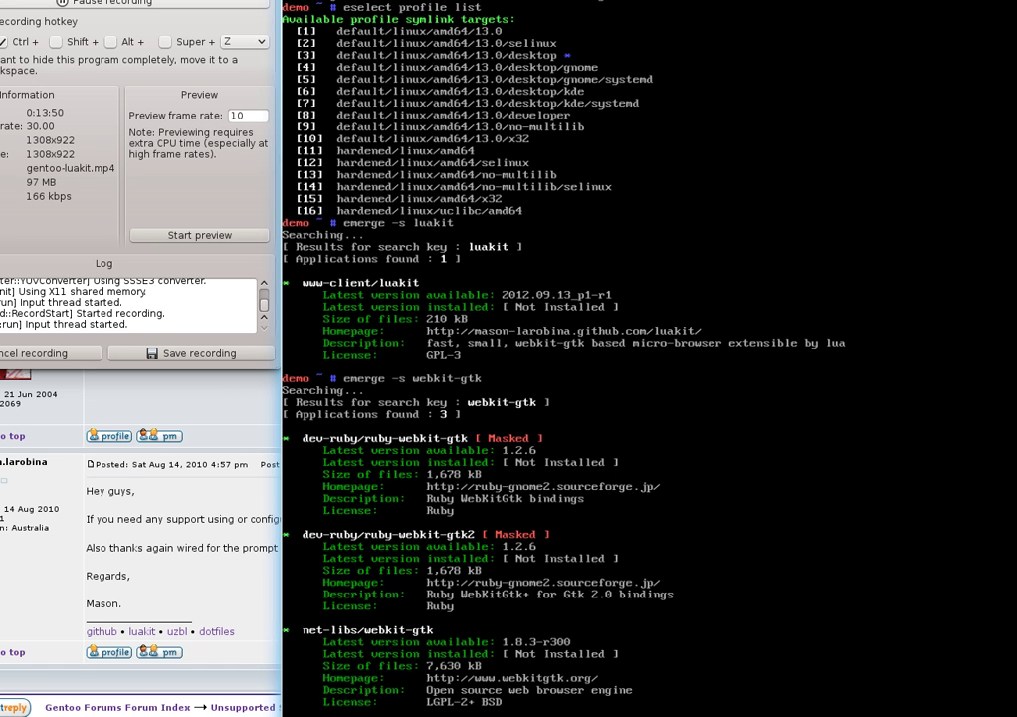
# Switch with Ctrl+A, N to the screen window where webkit-gtk is compiling
pyautogui.hotkey('ctrl', 'a')
pyautogui.press('n')
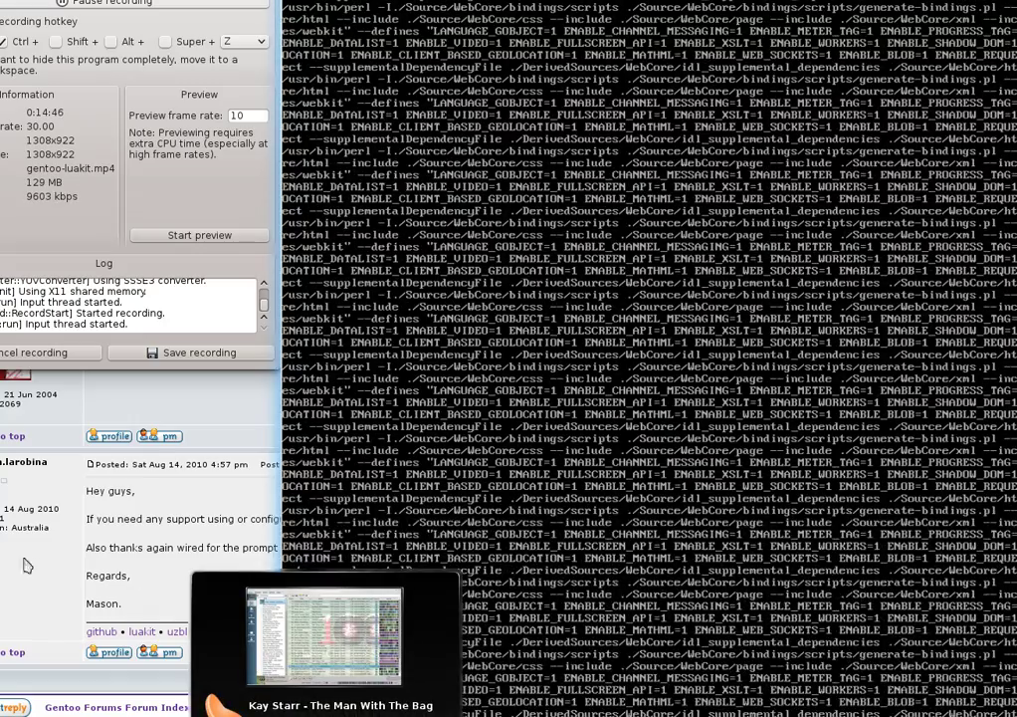
pyautogui.click(13, 581)
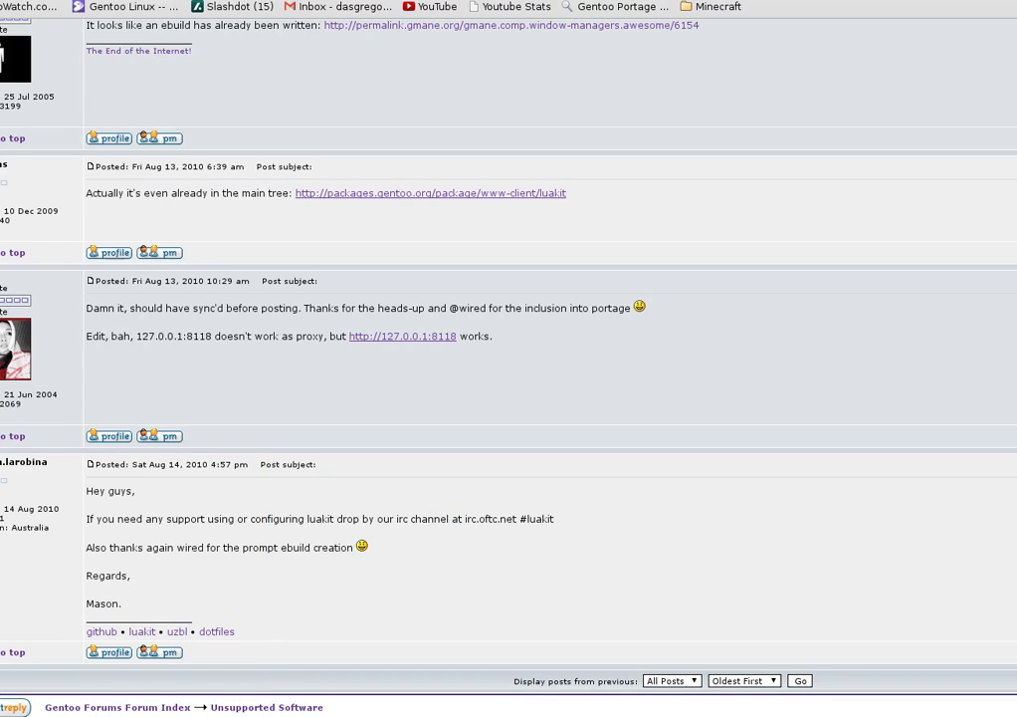
pyautogui.hotkey('ctrl', 'Tab')
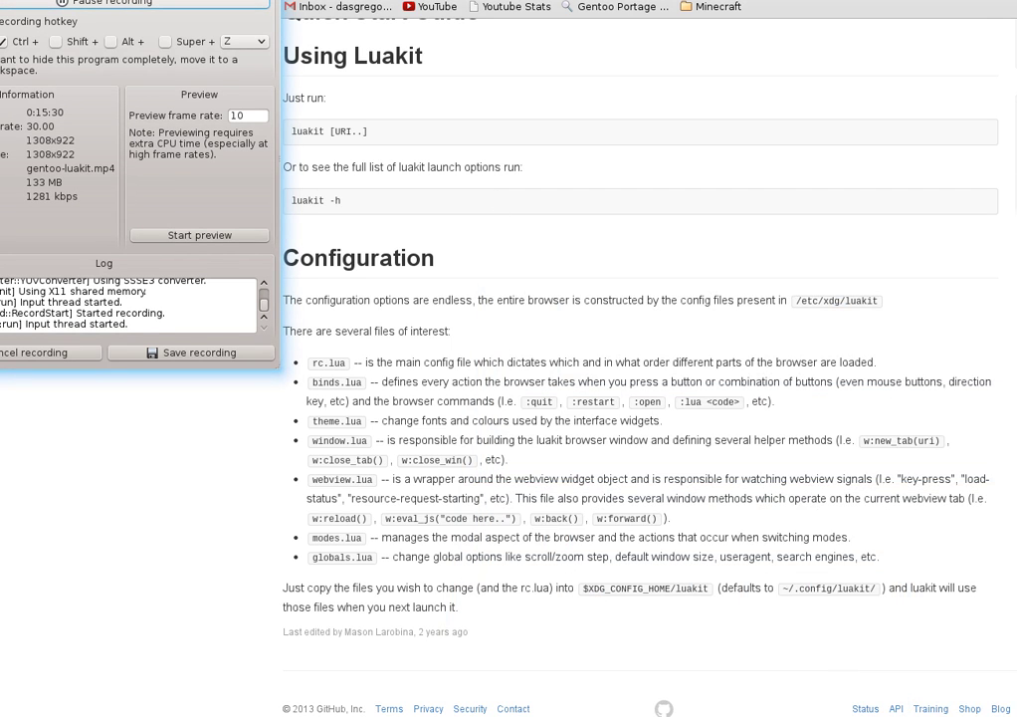
pyautogui.hotkey('alt', 'Tab')
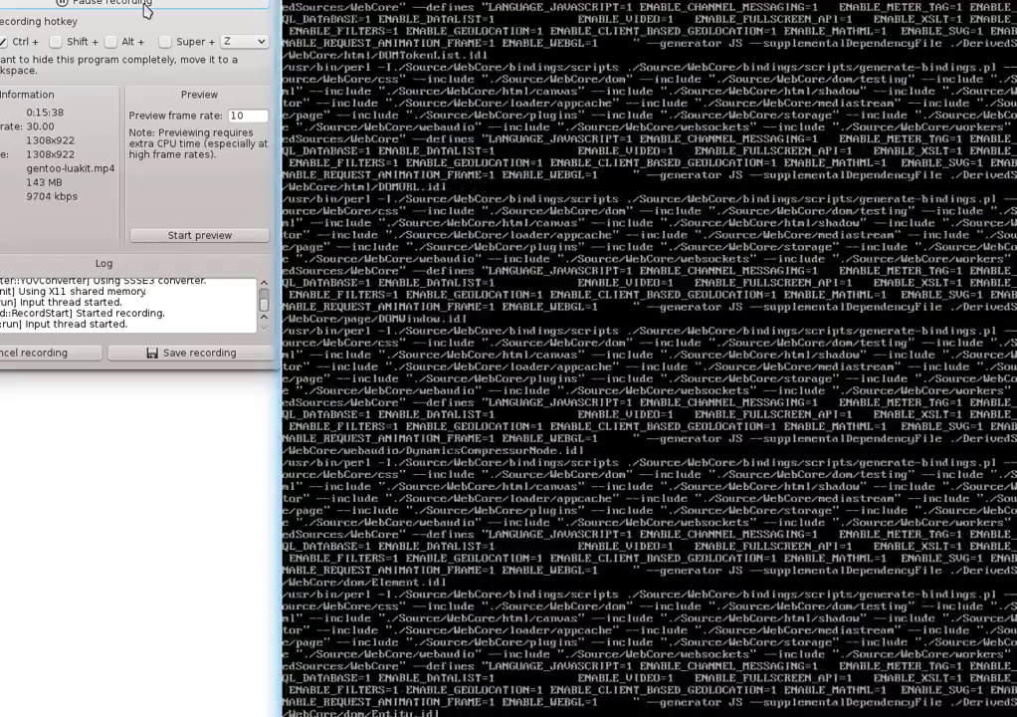
# Pause the screen recording while emerge finishes merging luakit-2012.09.13_p1-r1
pyautogui.click(130, 6)
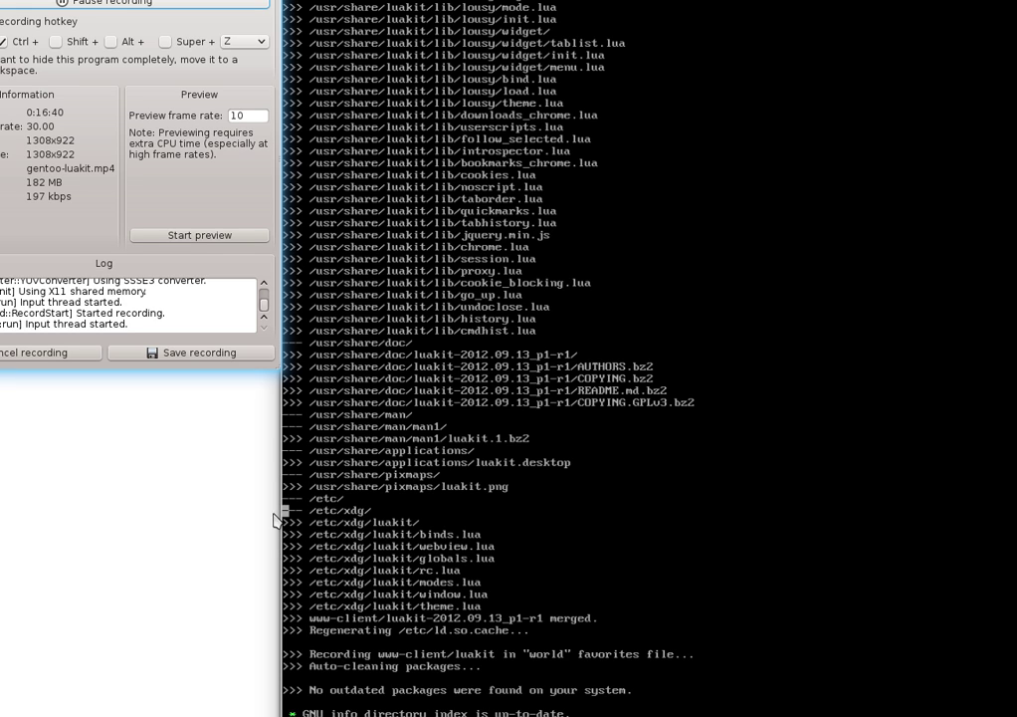
# Bring up the luakit README.md and scroll through the install, configuration and uninstall sections
pyautogui.click(159, 525)
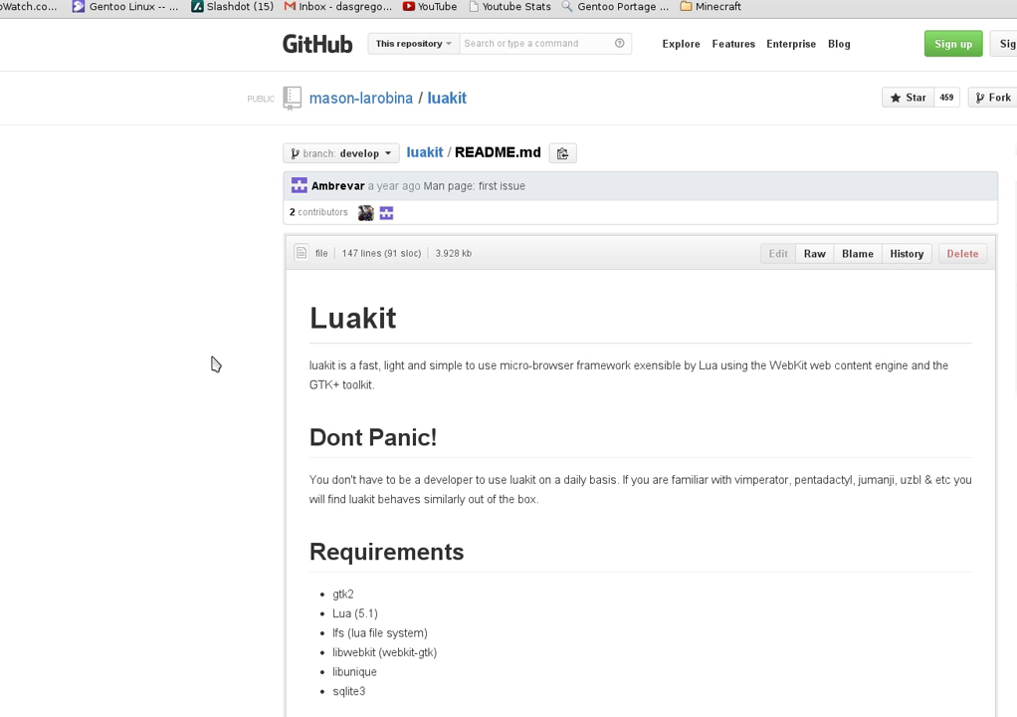
pyautogui.scroll(-2, 219, 354)
pyautogui.scroll(-1, 219, 353)
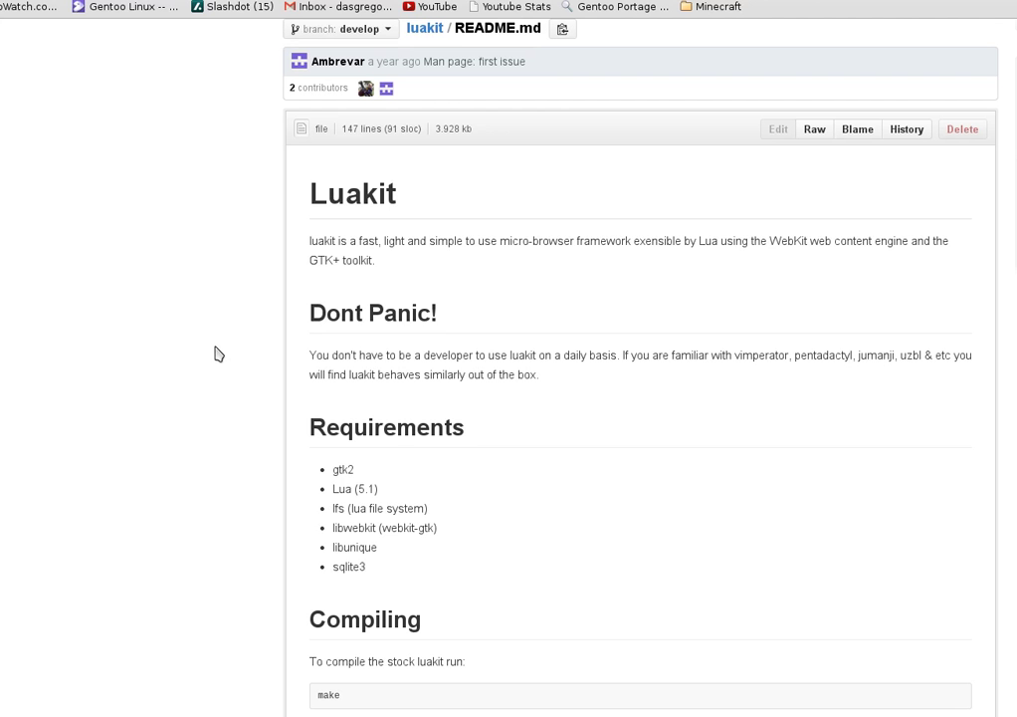
pyautogui.scroll(-13, 219, 354)
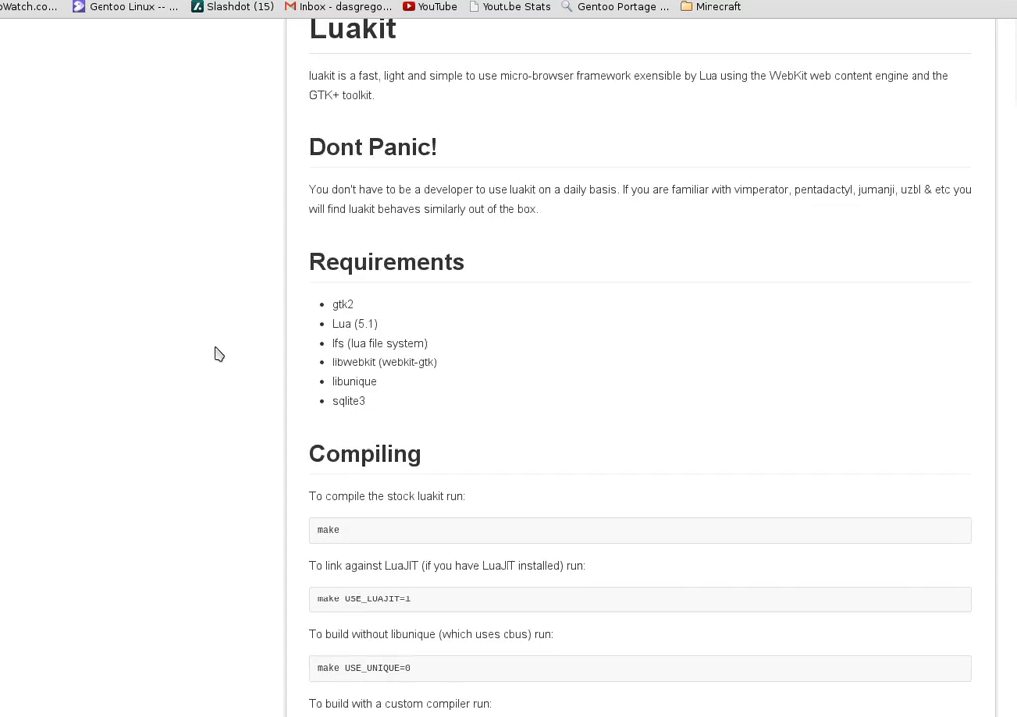
pyautogui.scroll(-8, 219, 353)
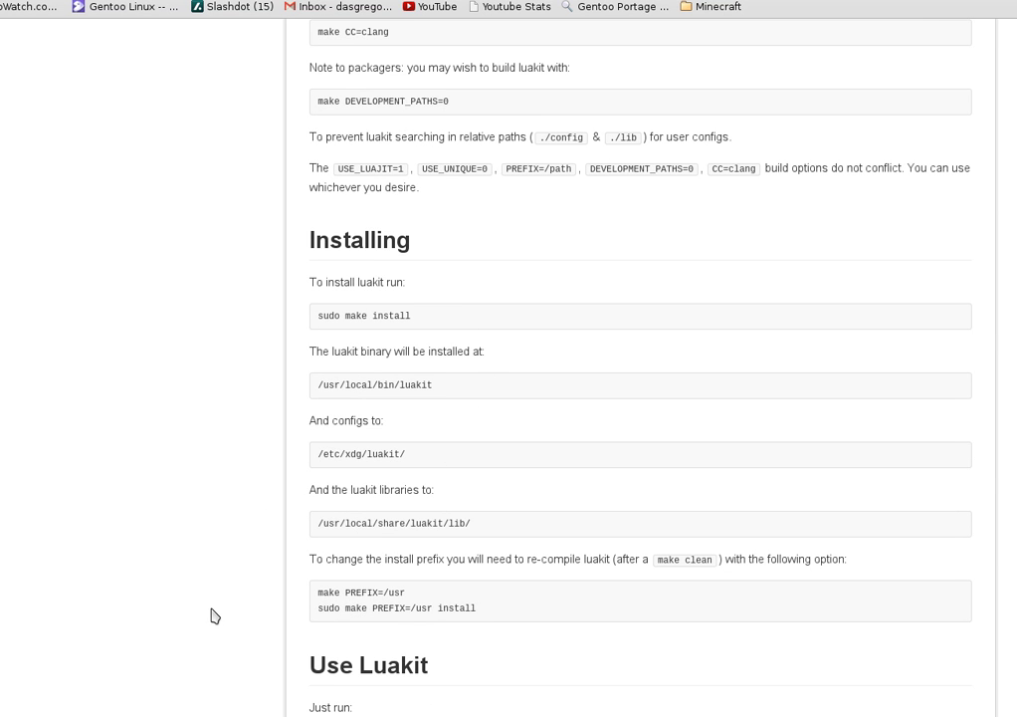
pyautogui.scroll(-12, 212, 616)
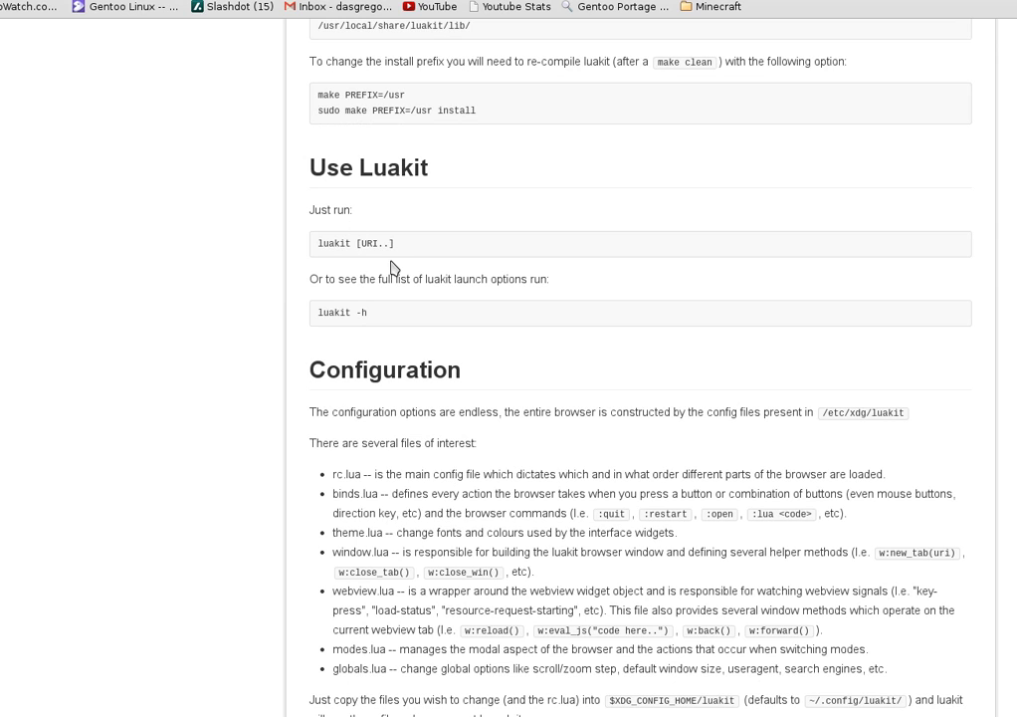
pyautogui.scroll(-5, 466, 352)
pyautogui.scroll(-1, 464, 345)
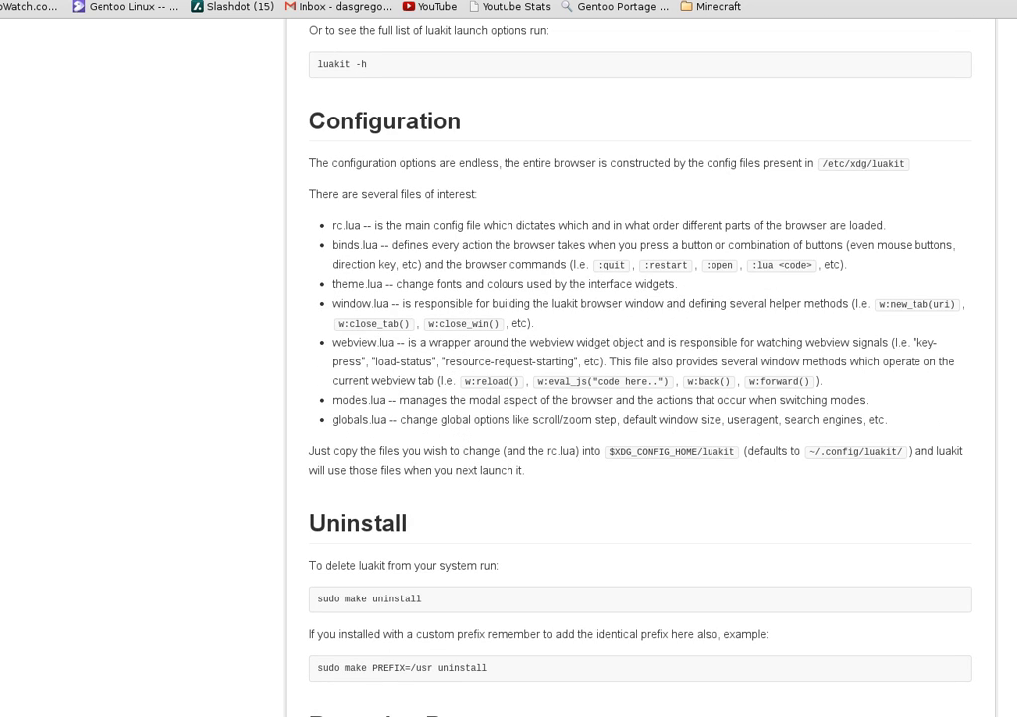
# Go through the Gentoo forum luakit thread to the Google 'pronounce lua' results
pyautogui.press('H')
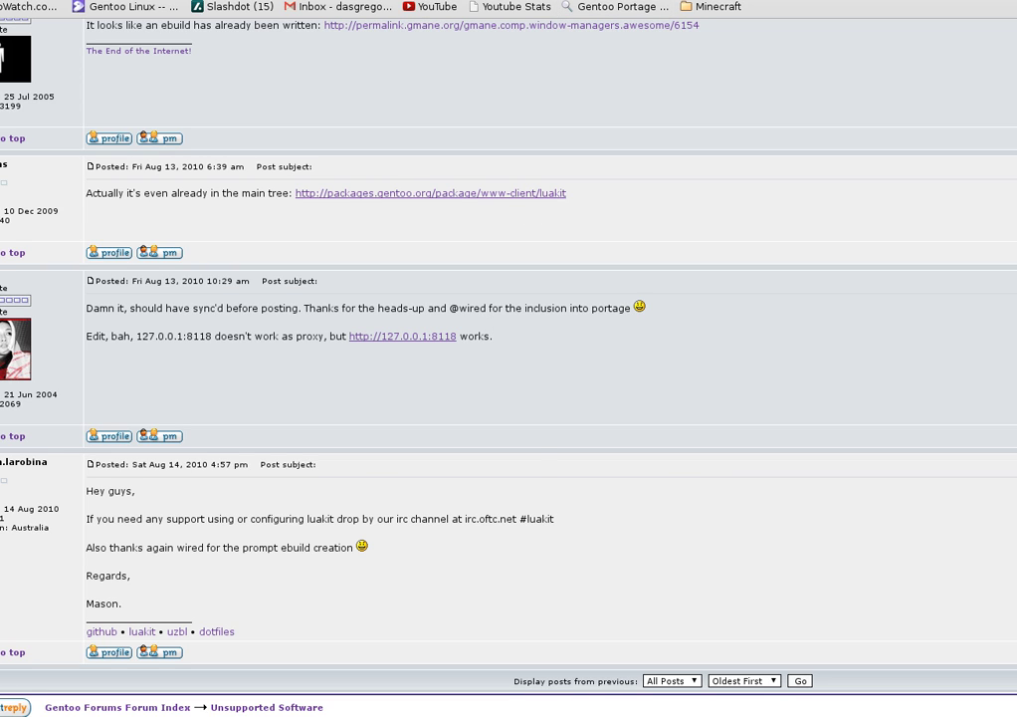
pyautogui.hotkey('ctrl', 'Tab')
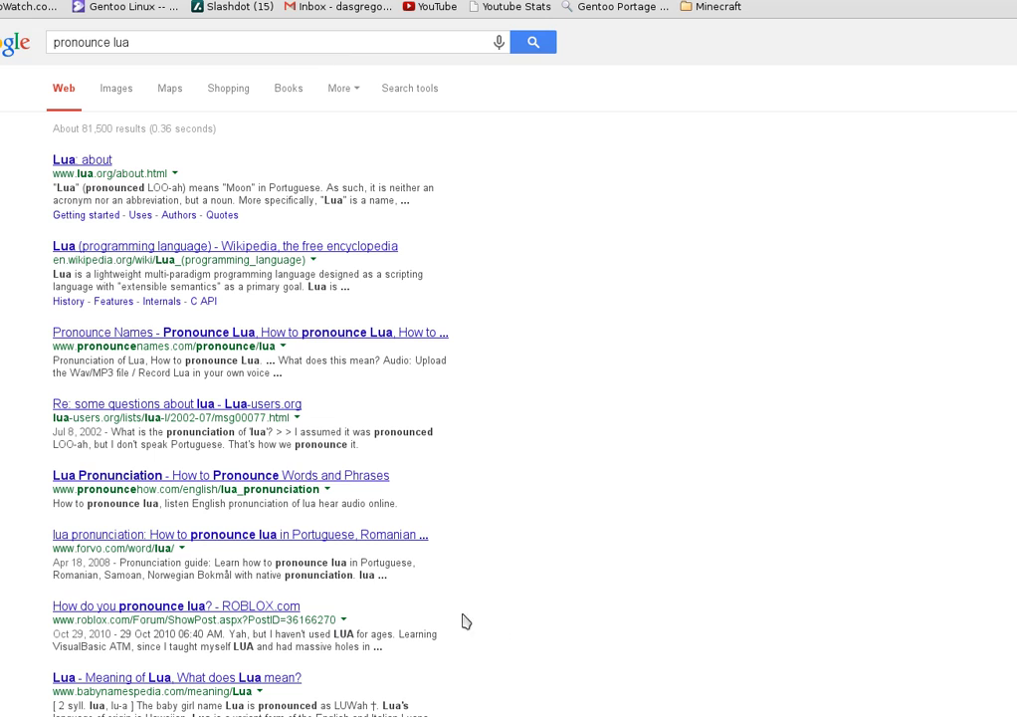
pyautogui.click(737, 714)
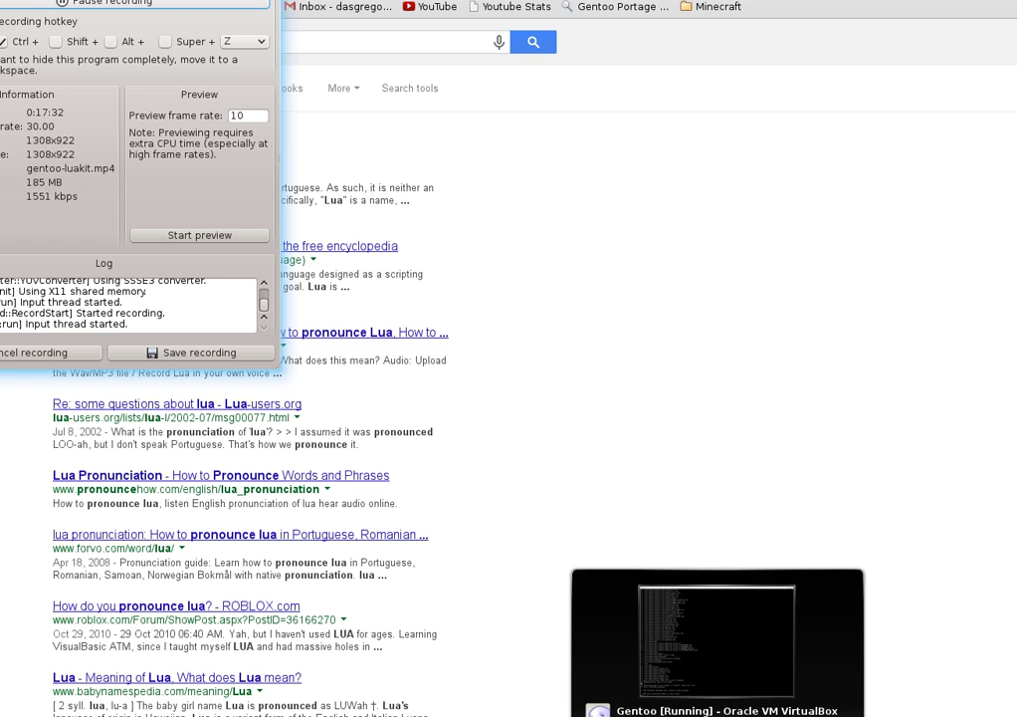
# Switch back to the Gentoo VM console showing the finished luakit emerge output
pyautogui.click(637, 708)
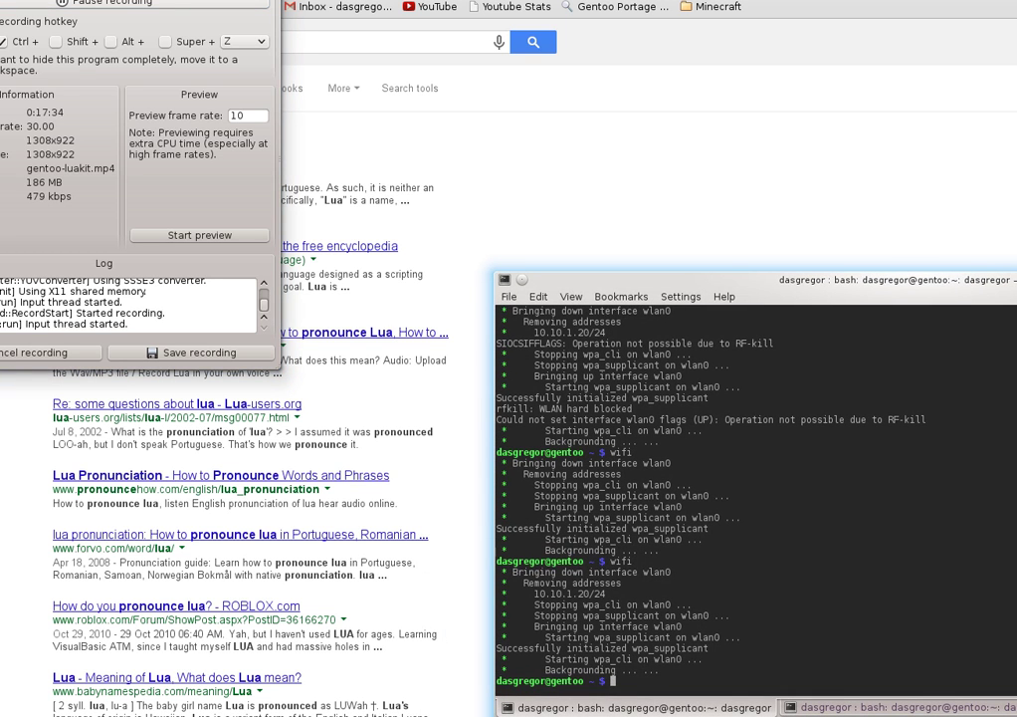
pyautogui.hotkey('alt', 'Tab')
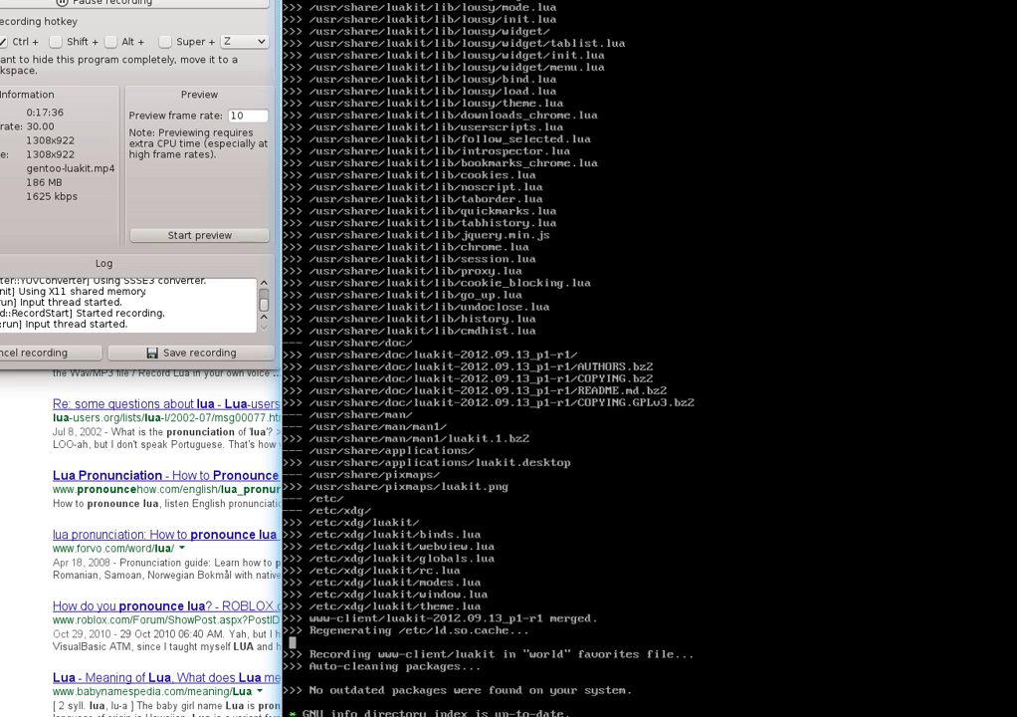